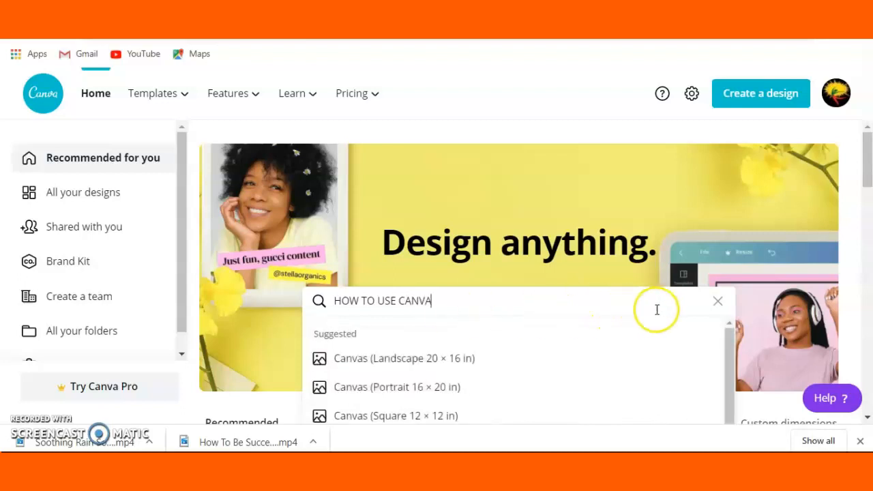
Clear the "HOW TO USE CANVA" search text and return to the home page
{"action": "left_click", "coordinate": [723, 304]}
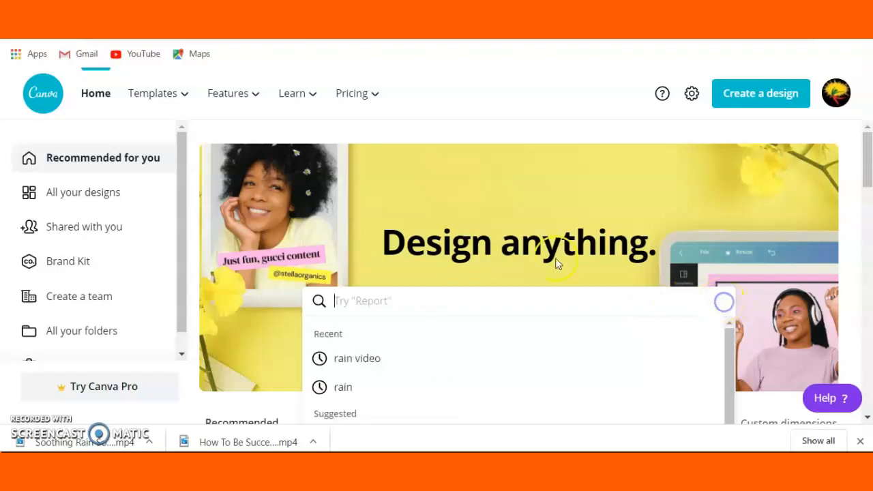
{"action": "left_click", "coordinate": [108, 99]}
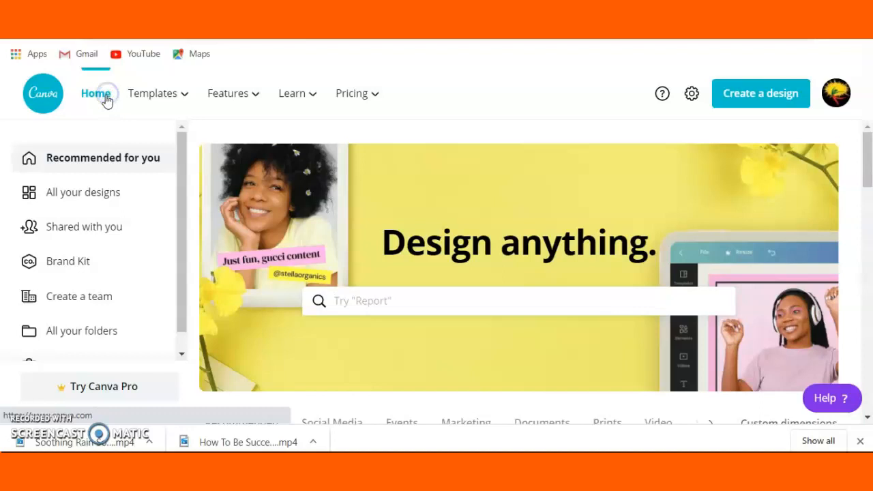
{"action": "left_click", "coordinate": [115, 97]}
Start a design from the "Orange and Purple Photo Kids Education YouTube Video Intro" template in the YouTube Intro category
{"action": "left_click", "coordinate": [155, 95]}
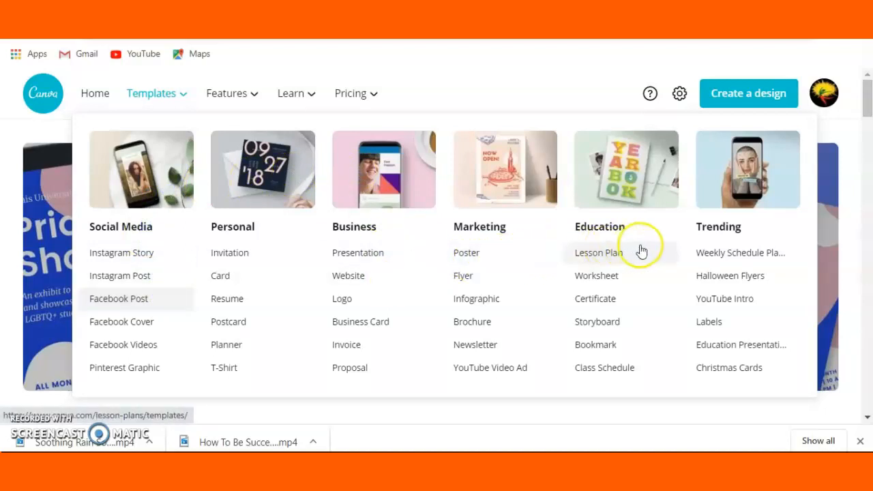
{"action": "left_click", "coordinate": [725, 304]}
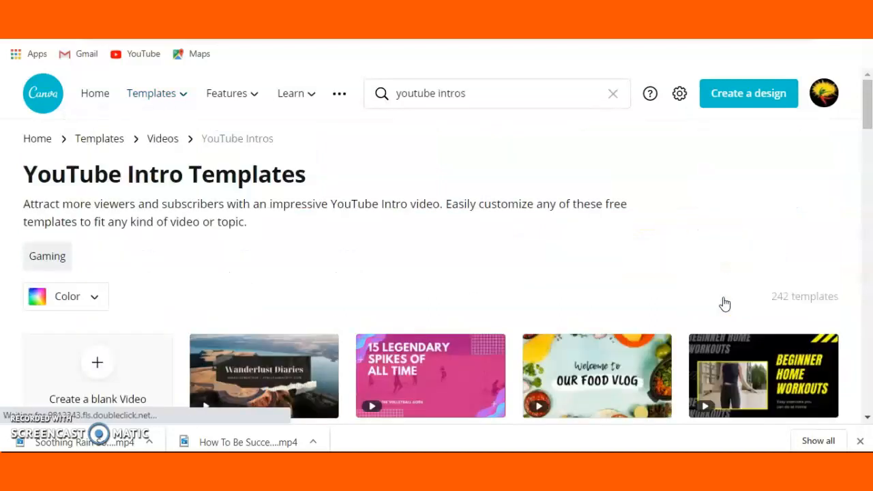
{"action": "scroll", "coordinate": [850, 154], "scroll_direction": "down", "scroll_amount": 3}
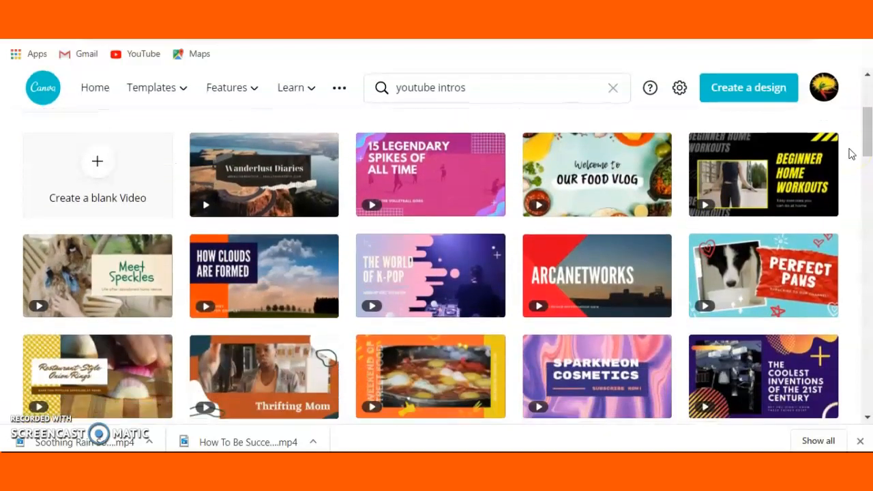
{"action": "left_click", "coordinate": [265, 281]}
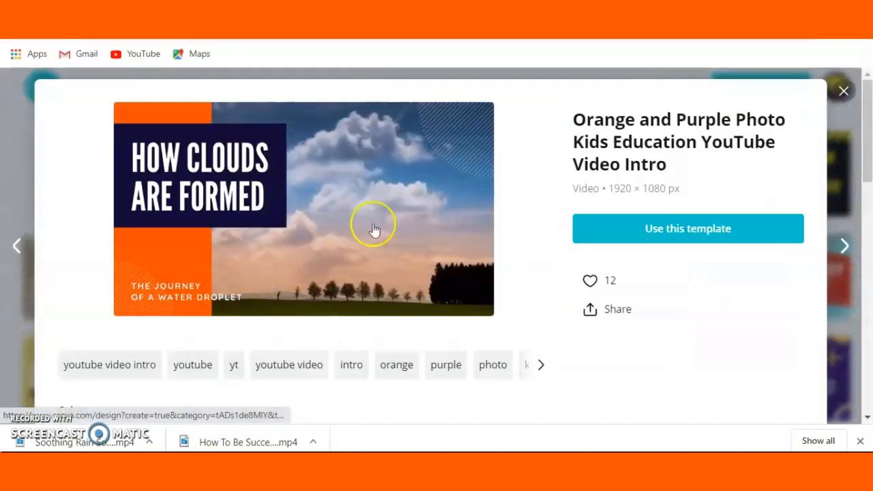
{"action": "left_click", "coordinate": [659, 234]}
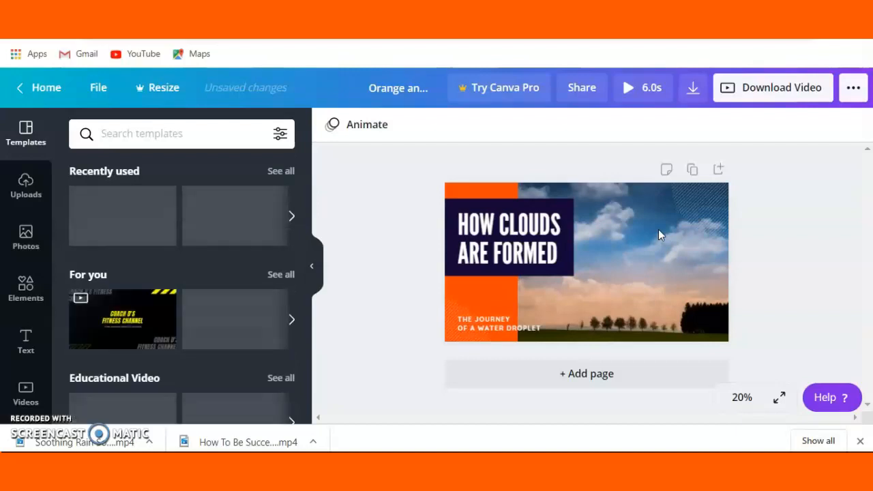
Replace the "HOW CLOUDS ARE FORMED" title text with "HOW TO USE"
{"action": "left_click", "coordinate": [520, 244]}
{"action": "left_click", "coordinate": [476, 250]}
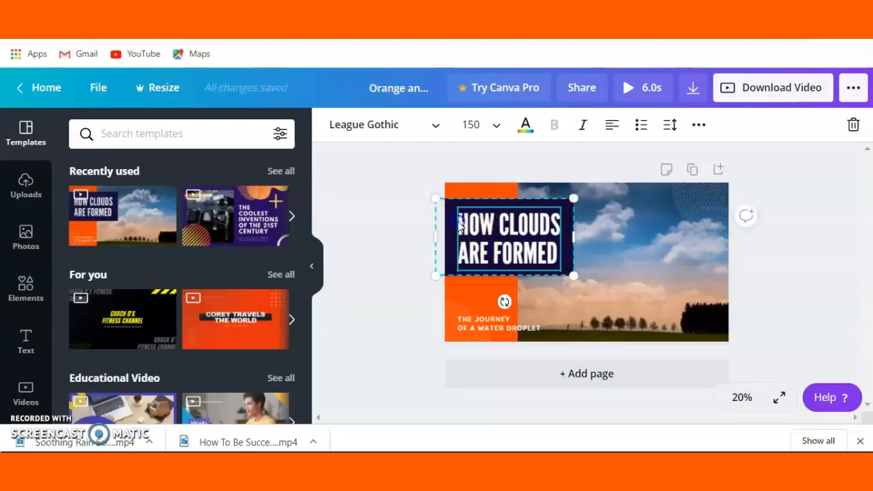
{"action": "double_click", "coordinate": [459, 227]}
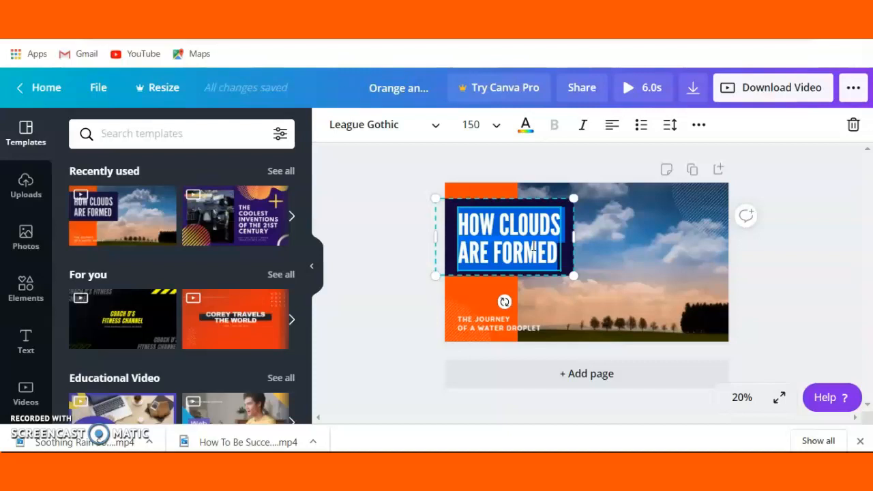
{"action": "key", "text": "BackSpace"}
{"action": "left_click", "coordinate": [473, 219]}
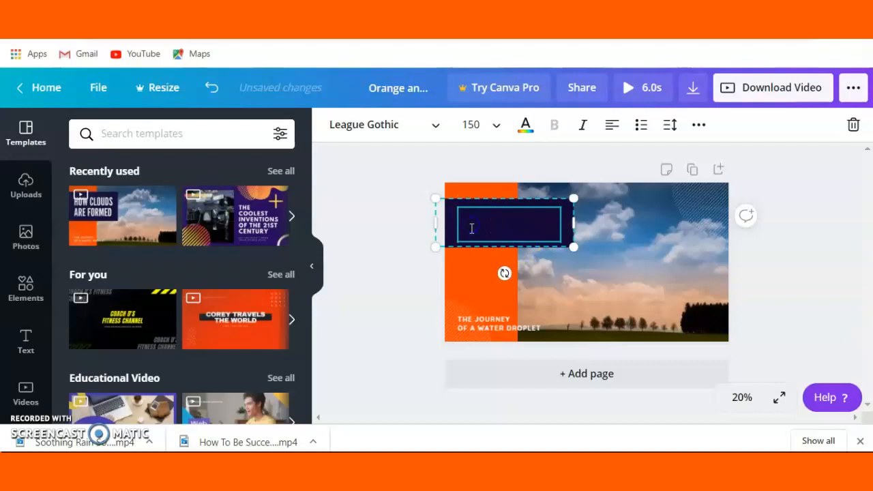
{"action": "type", "text": "HO"}
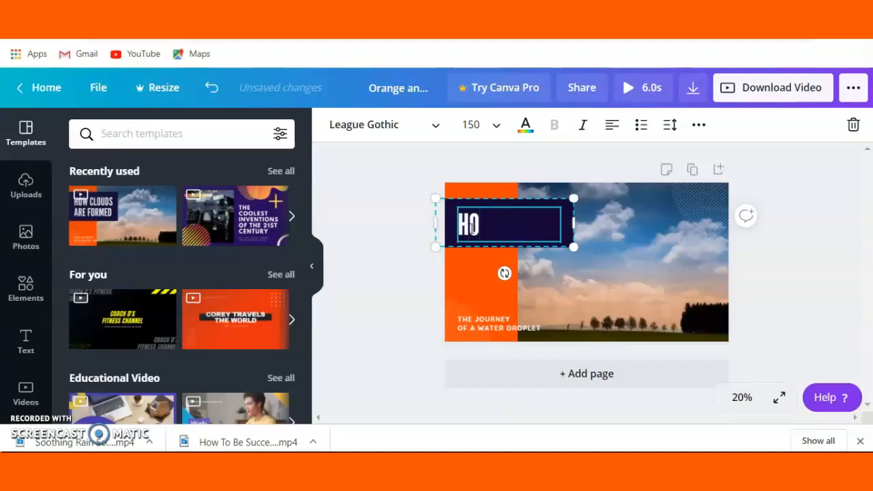
{"action": "type", "text": "W TO USE"}
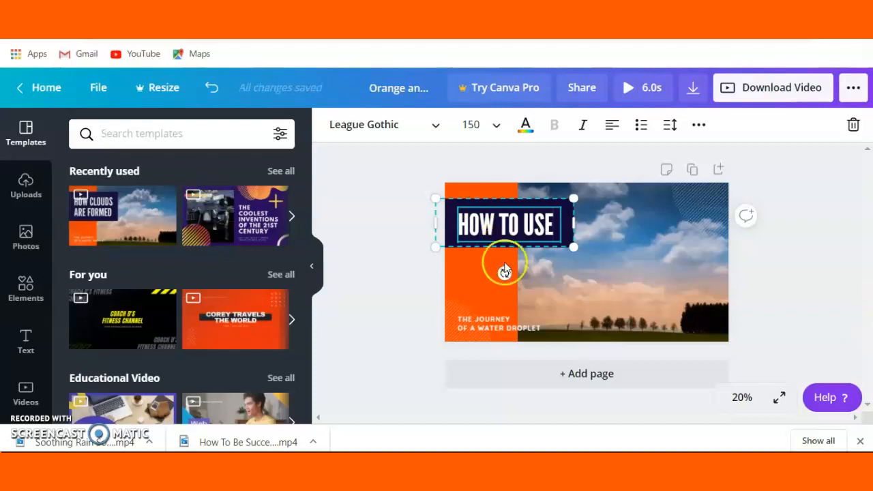
{"action": "left_click", "coordinate": [562, 275]}
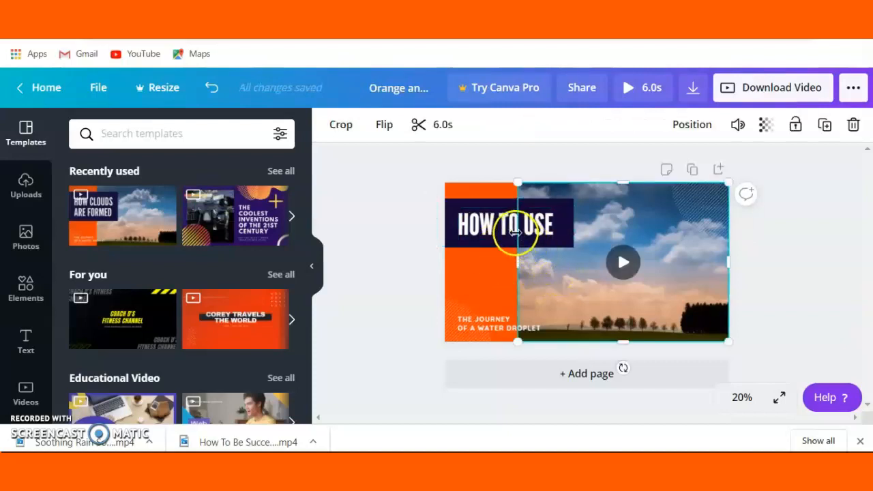
Change the fill of the box behind the title to the dark purple default color
{"action": "left_click", "coordinate": [543, 244]}
{"action": "left_click", "coordinate": [332, 129]}
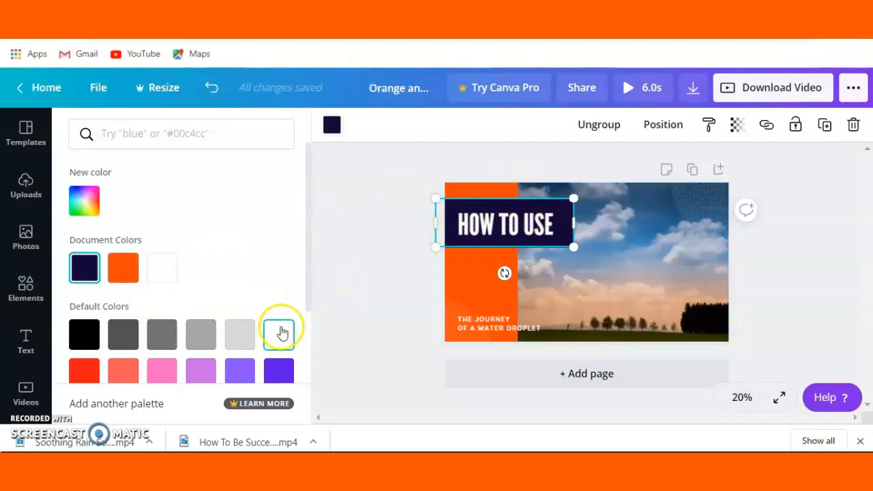
{"action": "left_click", "coordinate": [279, 369]}
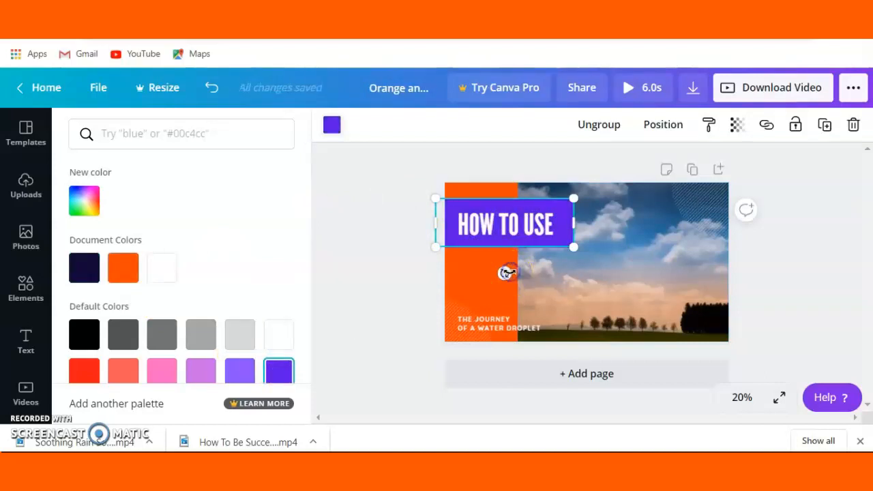
Change the color of the "HOW TO USE" title text to black
{"action": "left_click", "coordinate": [470, 234]}
{"action": "left_click_drag", "start_coordinate": [461, 219], "coordinate": [550, 225]}
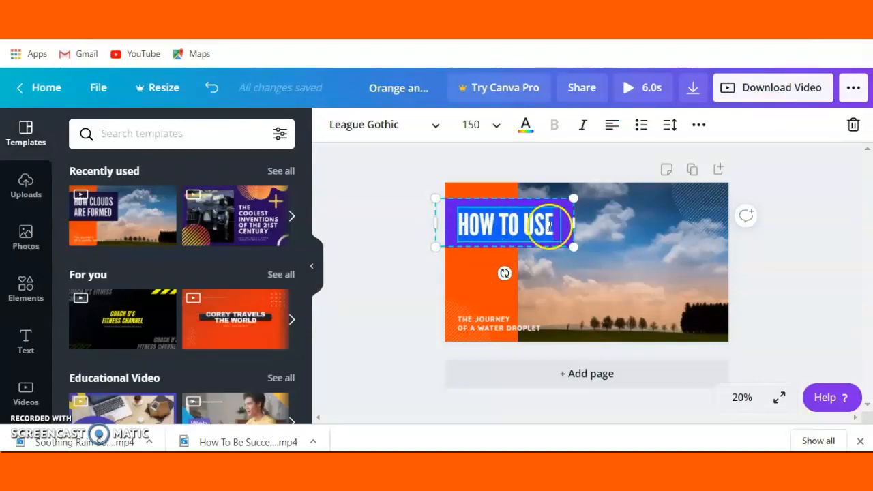
{"action": "left_click", "coordinate": [525, 125]}
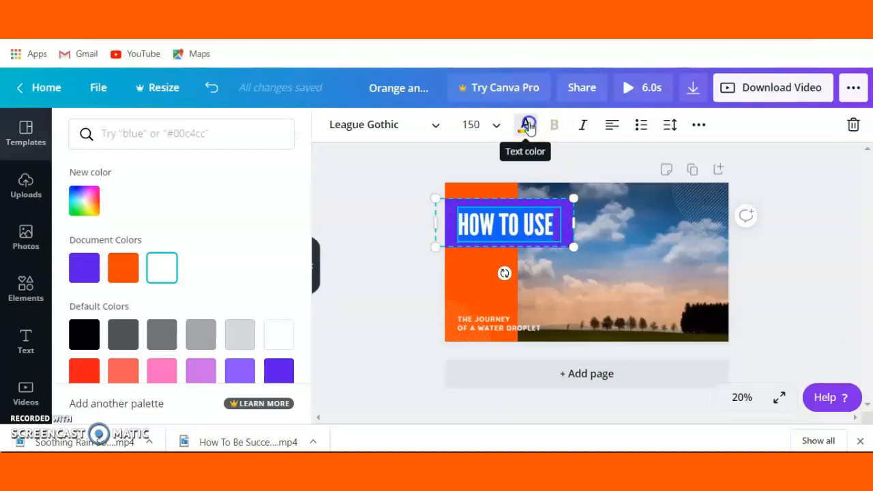
{"action": "left_click", "coordinate": [80, 346]}
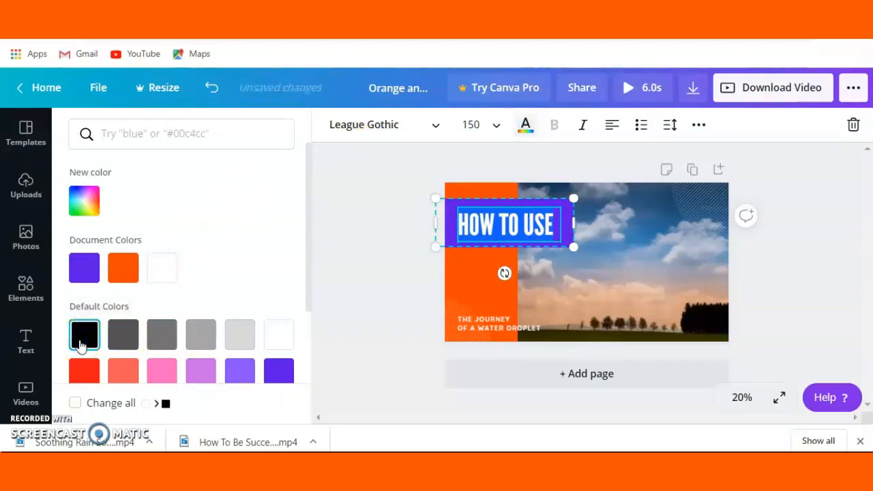
{"action": "left_click", "coordinate": [85, 332]}
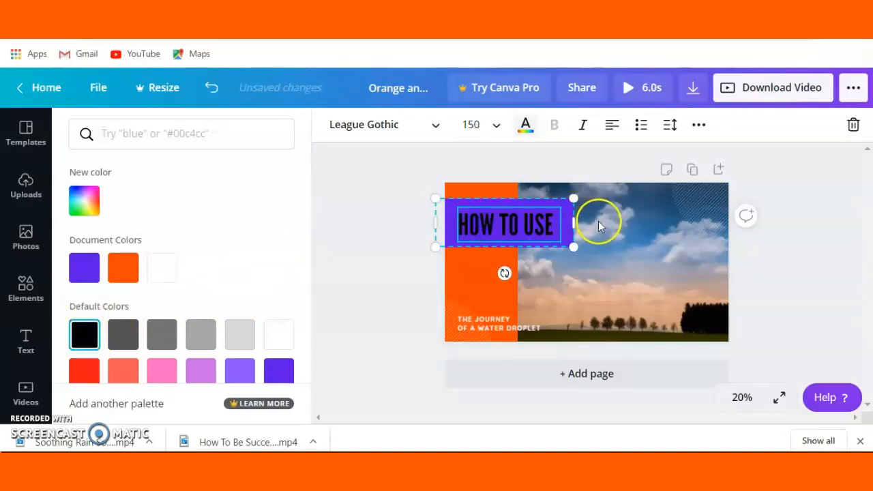
{"action": "left_click", "coordinate": [491, 287]}
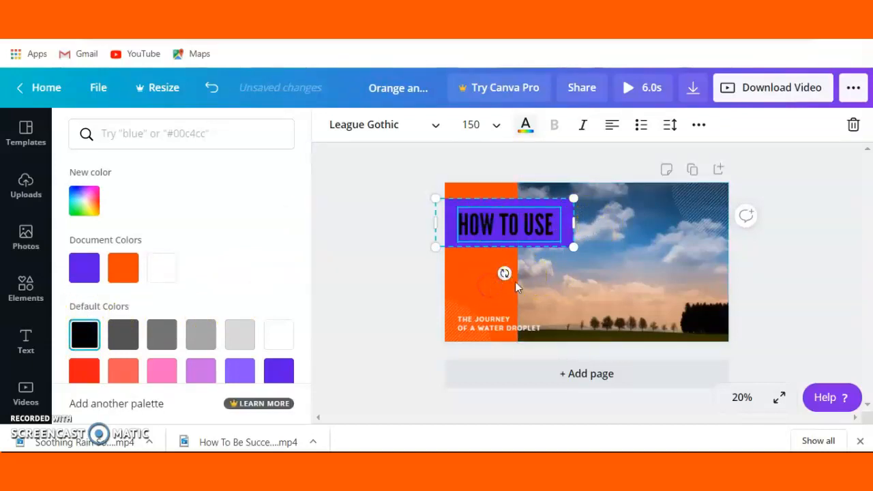
{"action": "left_click", "coordinate": [581, 281]}
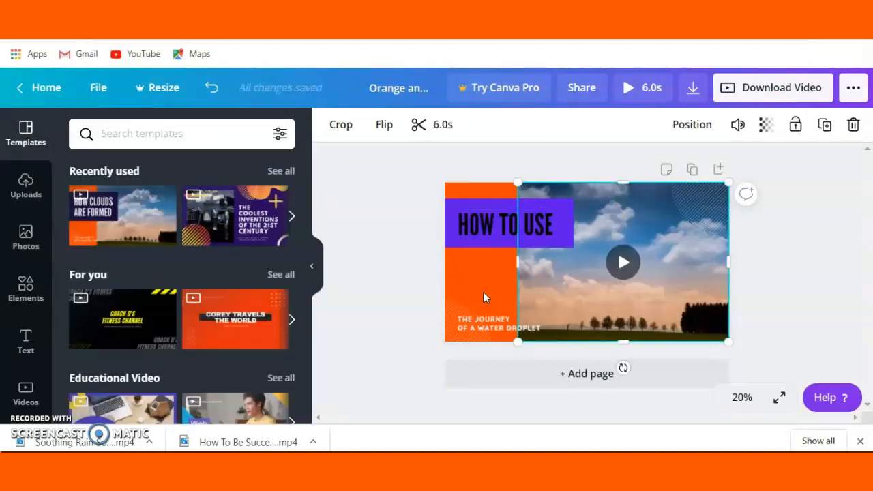
Replace the subtitle at the bottom of the page with "DO ANYTHING" and enlarge it to about half the page width
{"action": "left_click", "coordinate": [467, 318]}
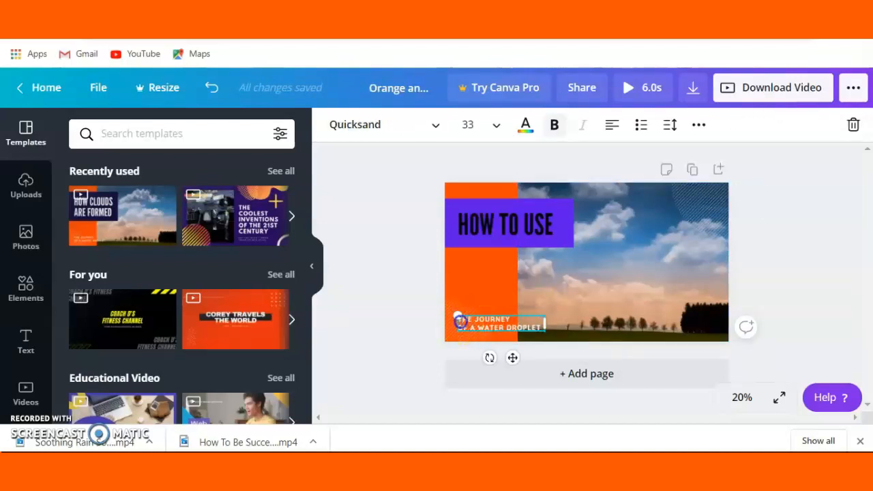
{"action": "left_click_drag", "start_coordinate": [458, 318], "coordinate": [538, 330]}
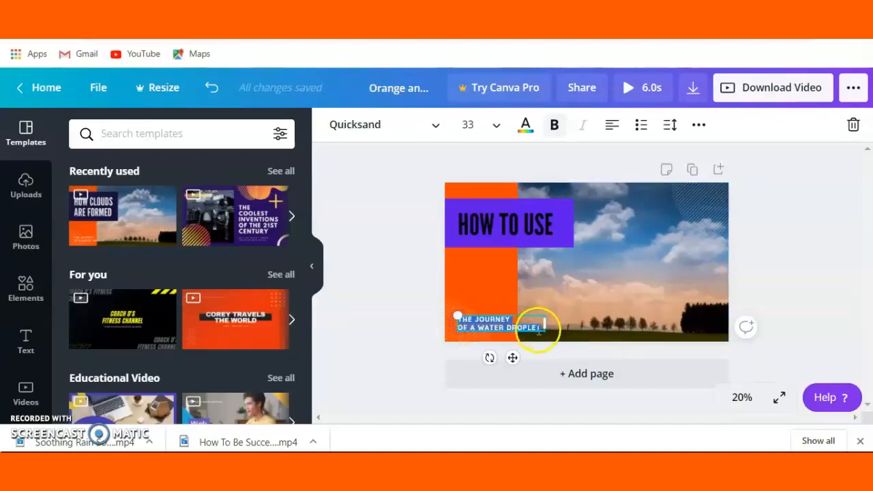
{"action": "type", "text": "DO ANYTHING"}
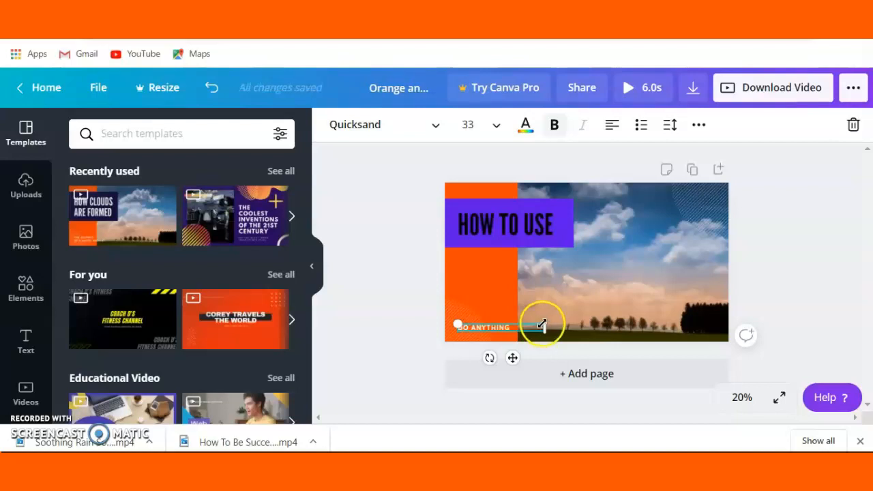
{"action": "left_click_drag", "start_coordinate": [542, 325], "coordinate": [678, 301]}
{"action": "left_click", "coordinate": [613, 292]}
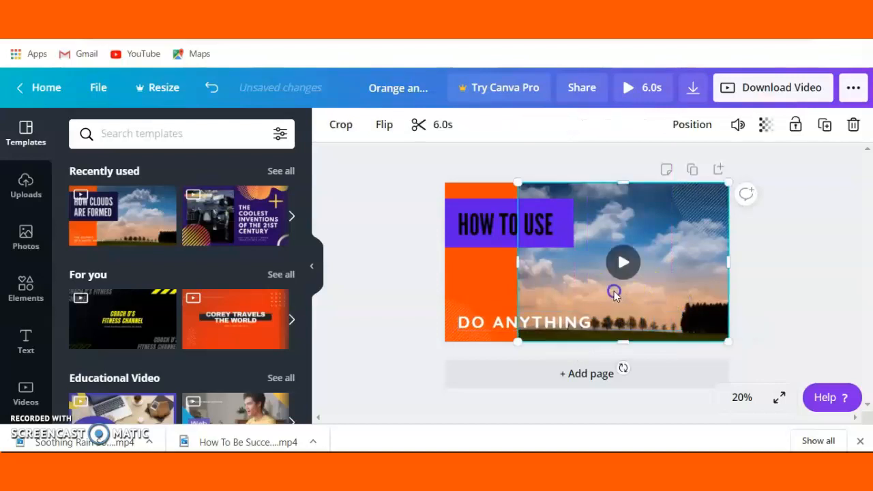
Select the page background and search the templates for "backgrounds" and "background pattern"
{"action": "left_click", "coordinate": [494, 285]}
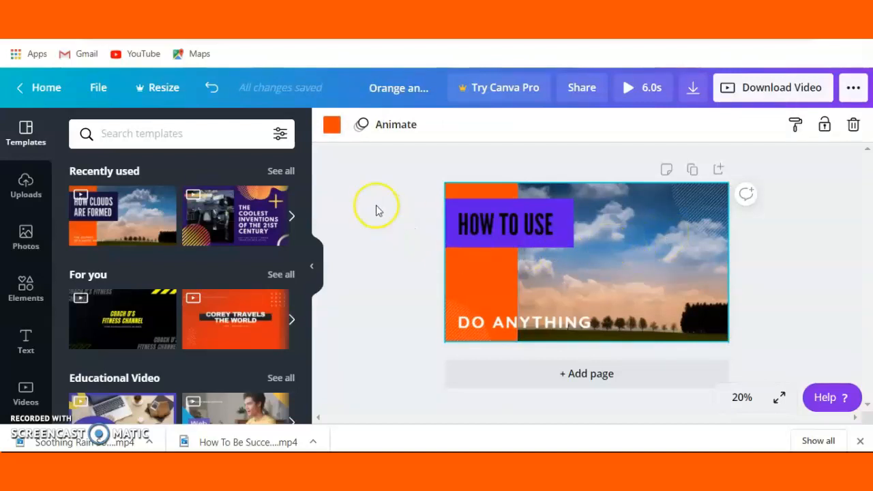
{"action": "left_click", "coordinate": [176, 133]}
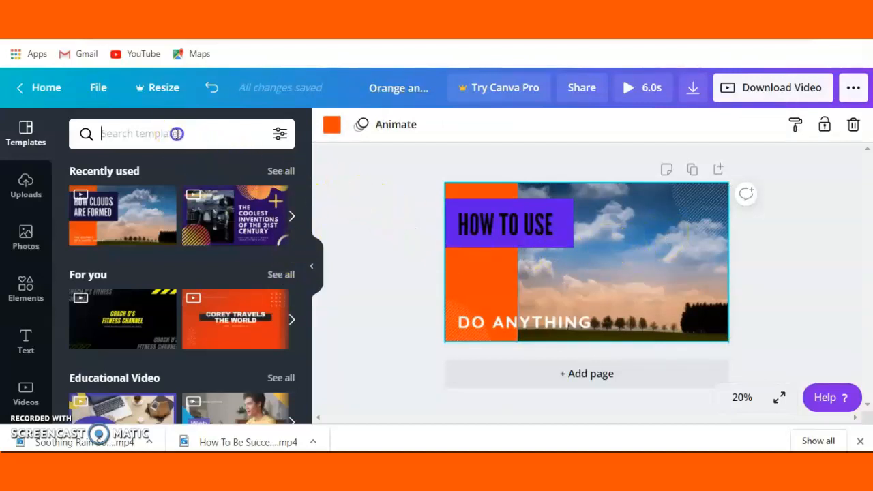
{"action": "type", "text": "BACKGROUND"}
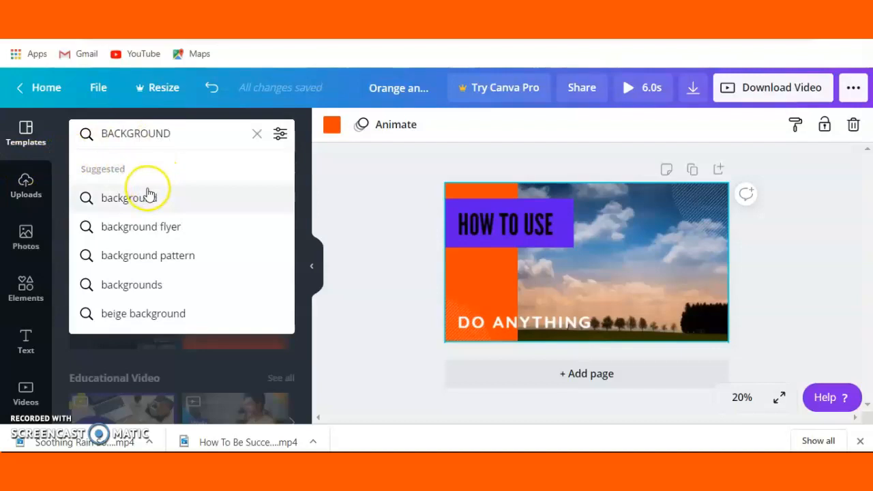
{"action": "left_click", "coordinate": [125, 284]}
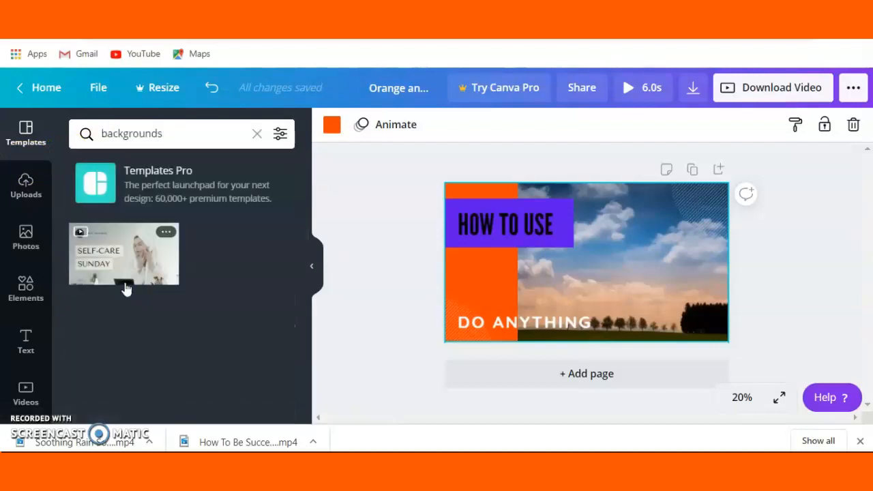
{"action": "left_click", "coordinate": [177, 134]}
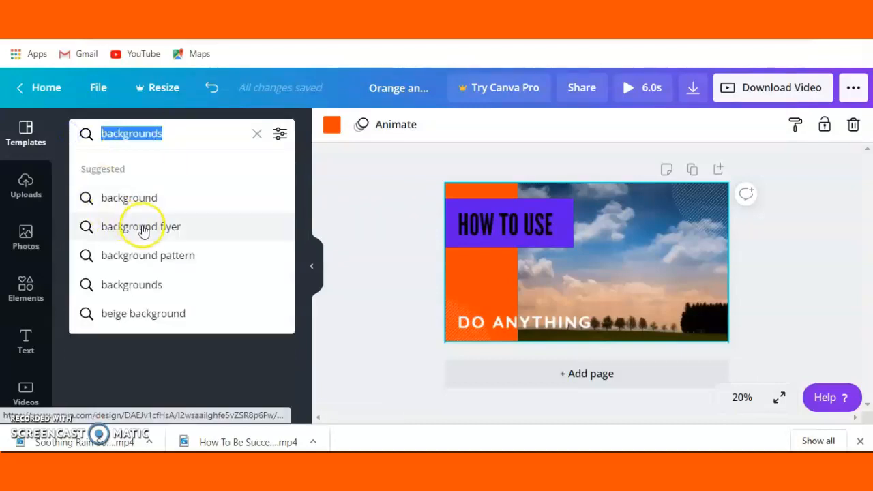
{"action": "left_click", "coordinate": [137, 254]}
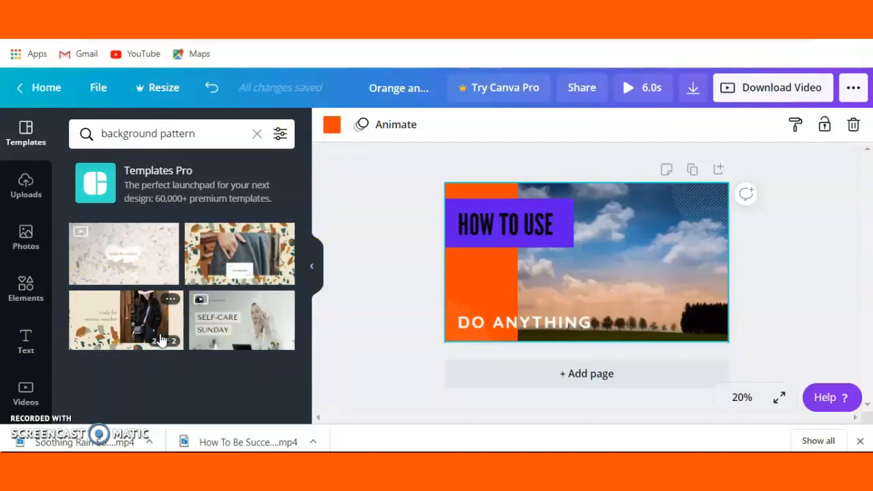
Try adding the beige stone-patterned "escape the ordinary" template as a new page, and undo the addition
{"action": "left_click", "coordinate": [150, 258]}
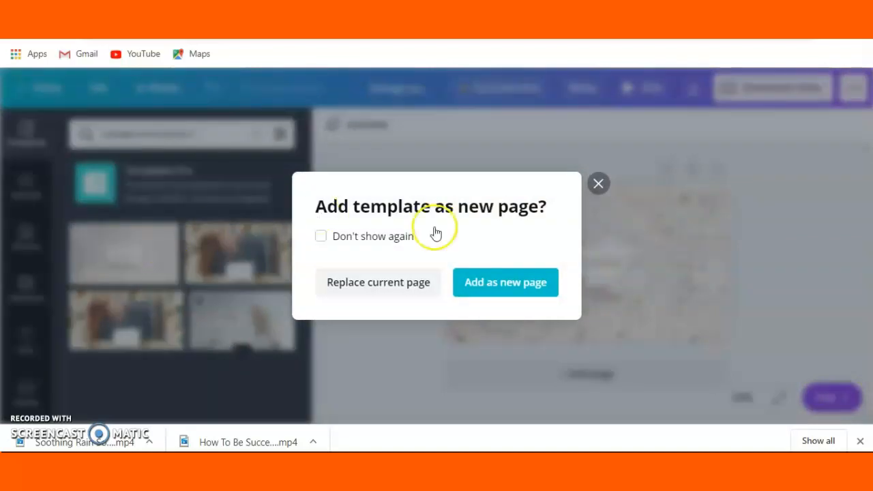
{"action": "left_click", "coordinate": [504, 292]}
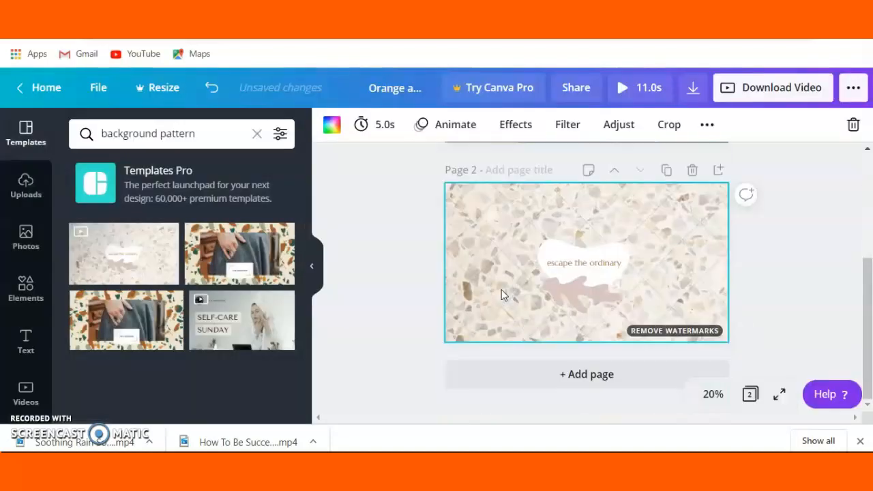
{"action": "left_click", "coordinate": [579, 240]}
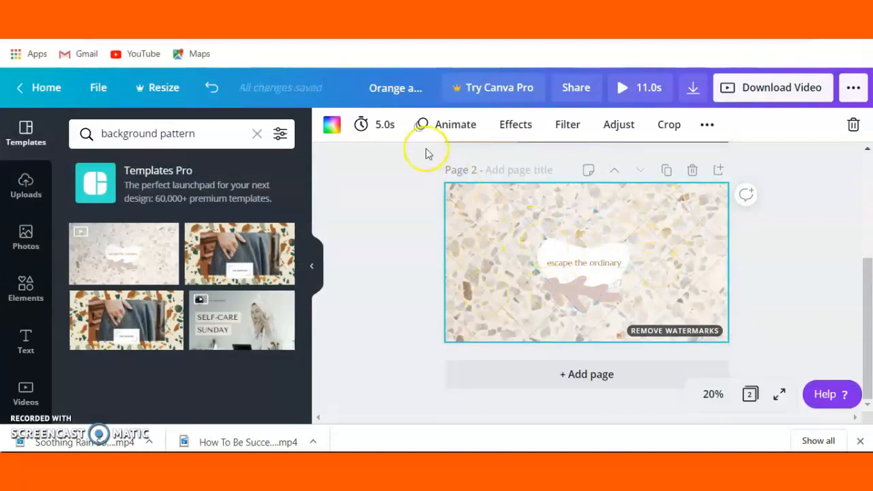
{"action": "left_click", "coordinate": [212, 87]}
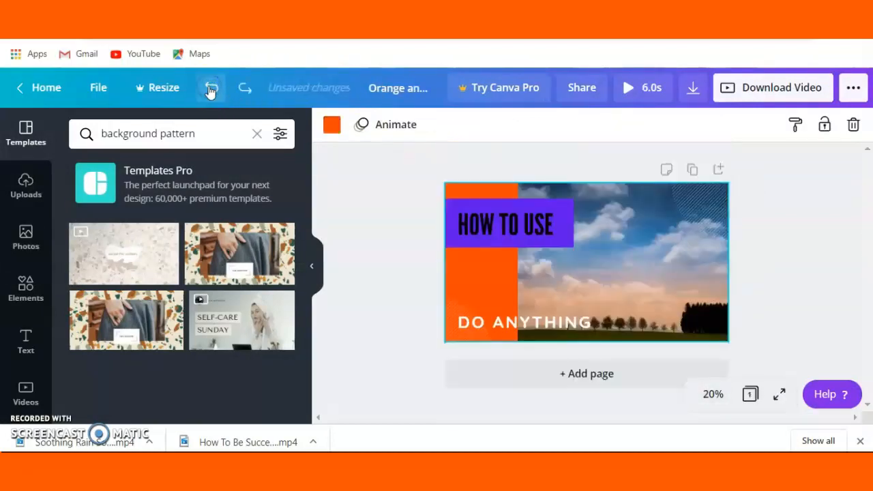
Add the trending photo of a leafy plant and mug to the page and send it to the back
{"action": "left_click", "coordinate": [653, 277]}
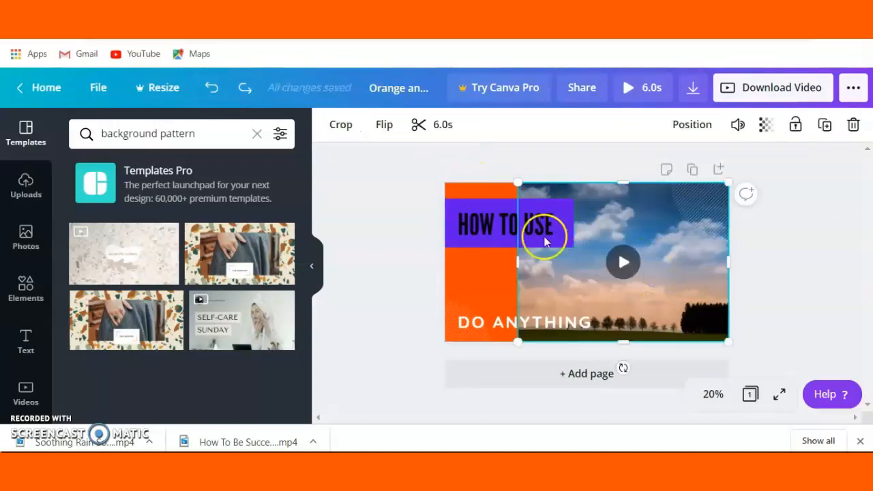
{"action": "left_click", "coordinate": [26, 247]}
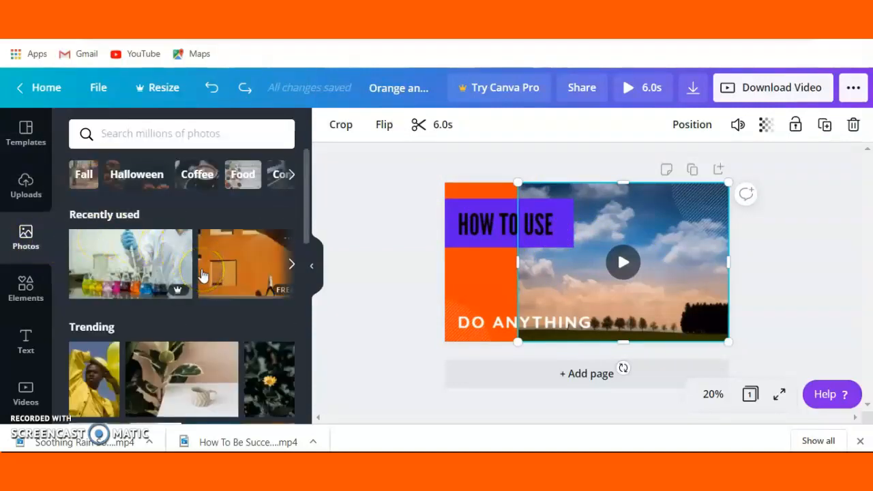
{"action": "left_click", "coordinate": [181, 373]}
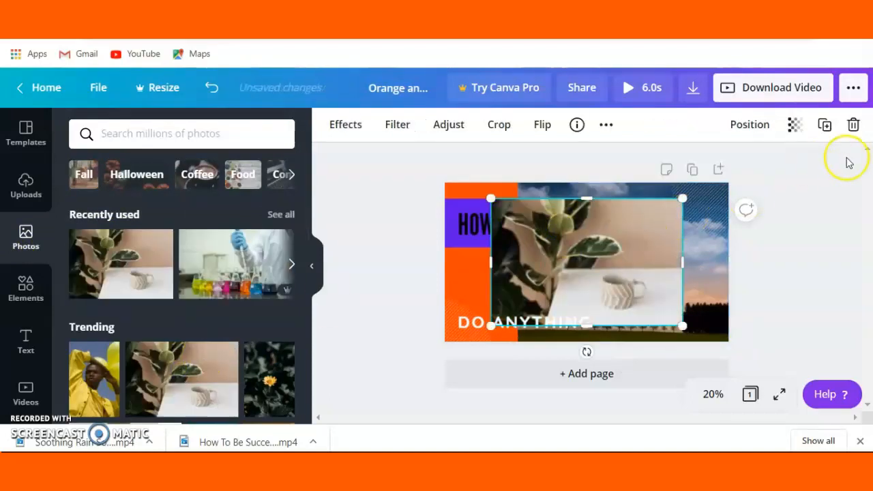
{"action": "left_click", "coordinate": [750, 124]}
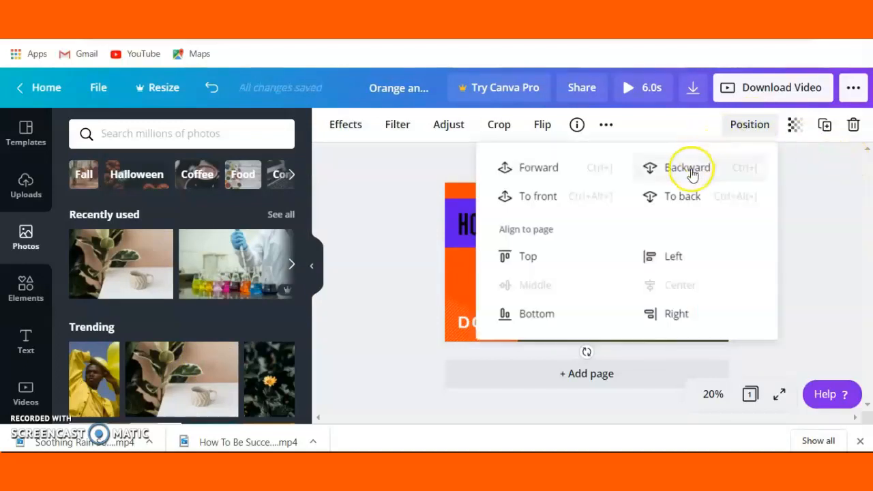
{"action": "left_click", "coordinate": [681, 195]}
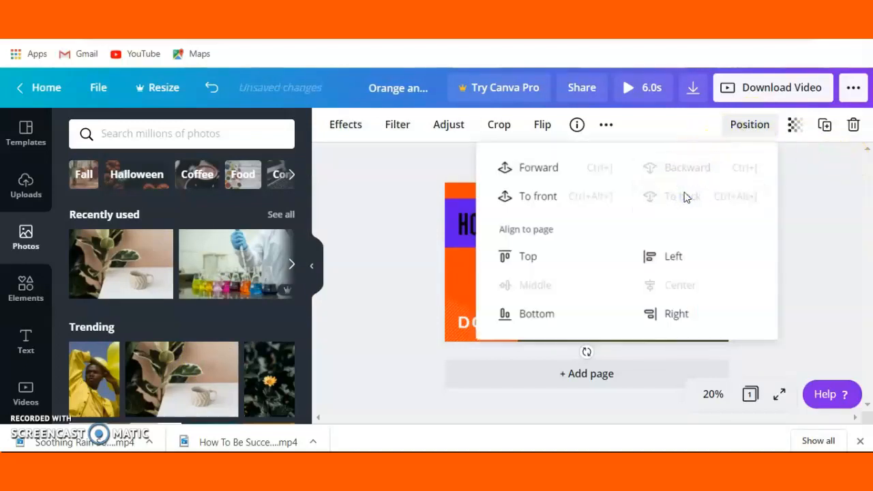
{"action": "left_click", "coordinate": [812, 213]}
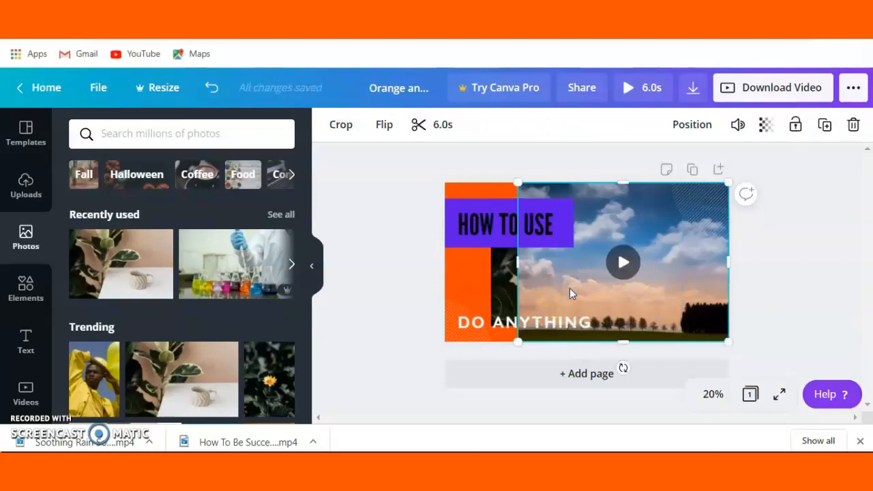
Move the sky video one layer backward, behind the plant photo
{"action": "left_click", "coordinate": [691, 130]}
{"action": "left_click", "coordinate": [624, 168]}
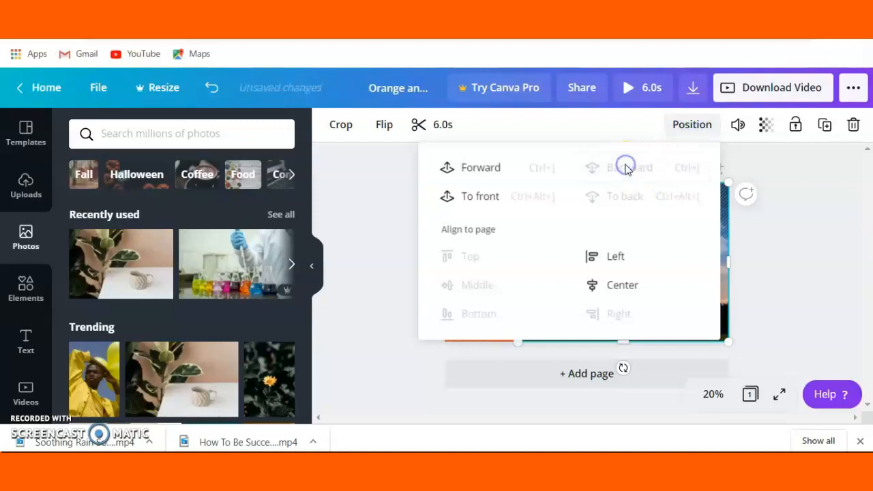
{"action": "left_click", "coordinate": [775, 228]}
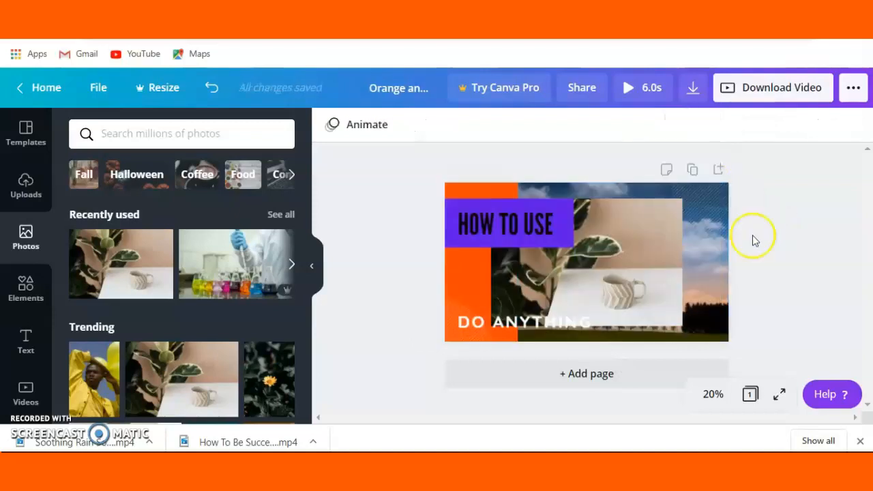
Enlarge the plant photo until it reaches the page's right edge and spans nearly the full page height
{"action": "left_click", "coordinate": [635, 273]}
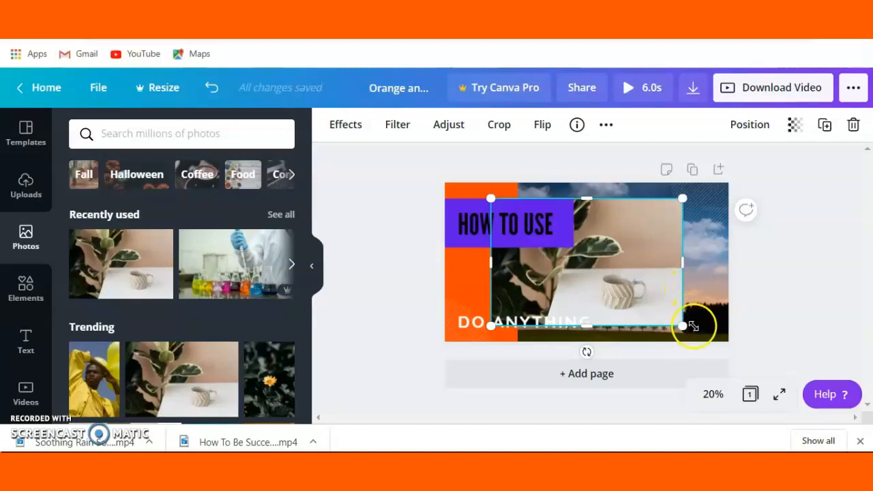
{"action": "left_click_drag", "start_coordinate": [680, 327], "coordinate": [713, 324]}
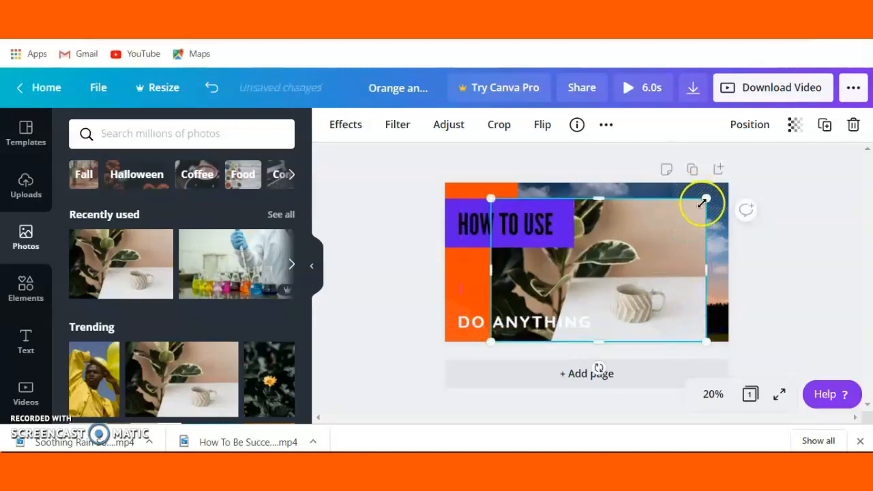
{"action": "left_click_drag", "start_coordinate": [713, 194], "coordinate": [725, 184]}
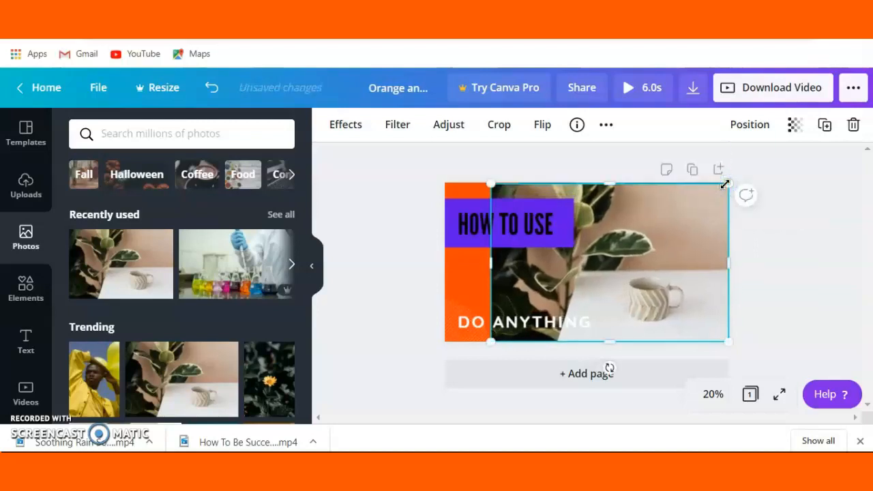
{"action": "left_click", "coordinate": [794, 244]}
Change the page background color to green #008037
{"action": "left_click", "coordinate": [468, 277]}
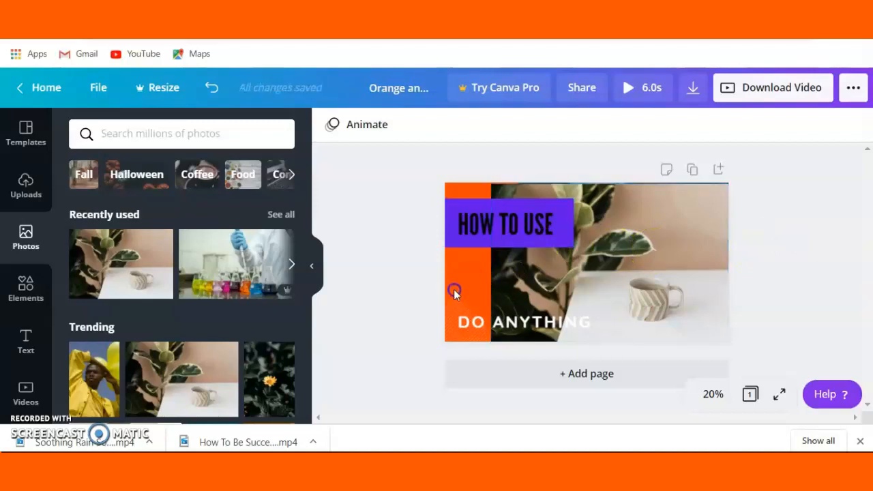
{"action": "left_click", "coordinate": [455, 292]}
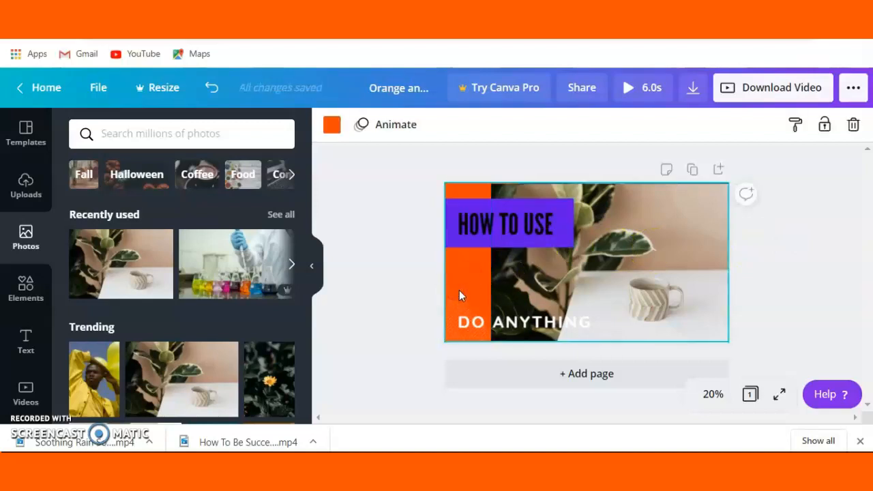
{"action": "left_click", "coordinate": [333, 125]}
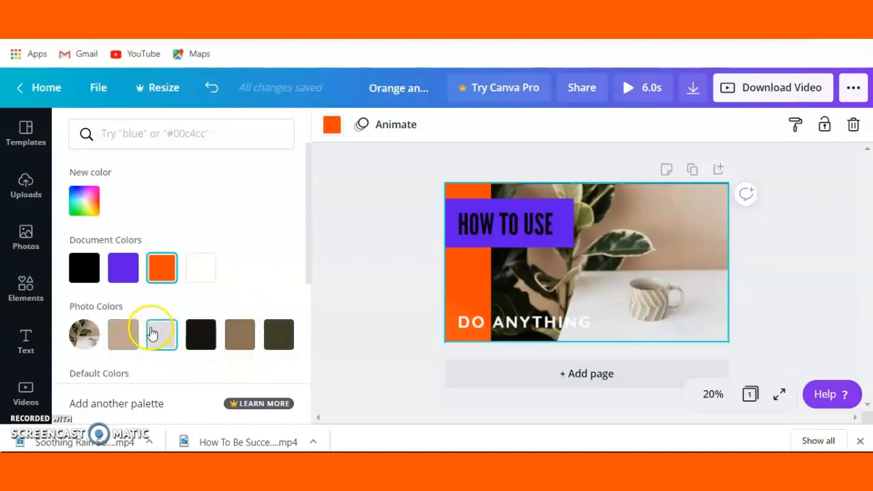
{"action": "left_click", "coordinate": [309, 243]}
{"action": "left_click_drag", "start_coordinate": [309, 243], "coordinate": [334, 310]}
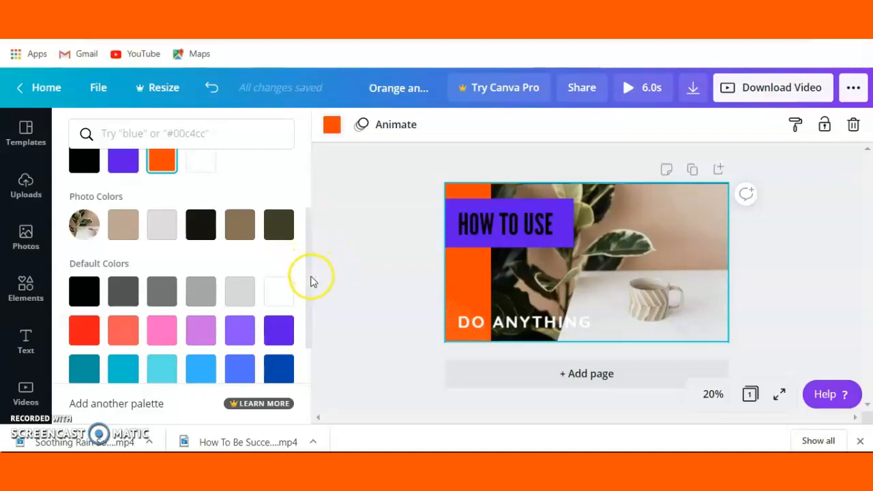
{"action": "scroll", "coordinate": [306, 286], "scroll_direction": "down", "scroll_amount": 1}
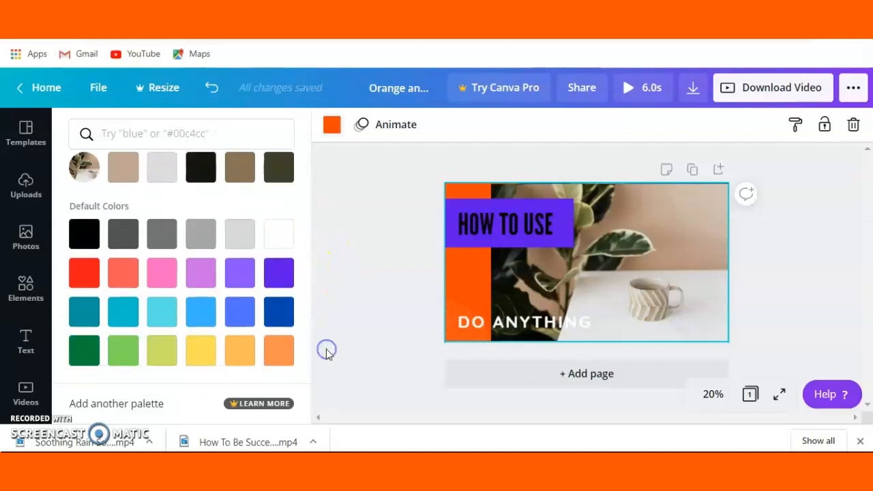
{"action": "left_click", "coordinate": [83, 359]}
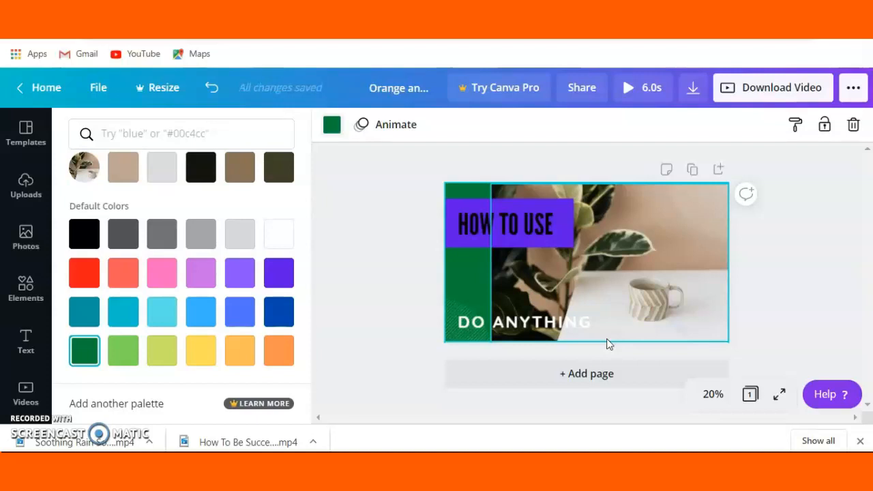
{"action": "left_click", "coordinate": [394, 298]}
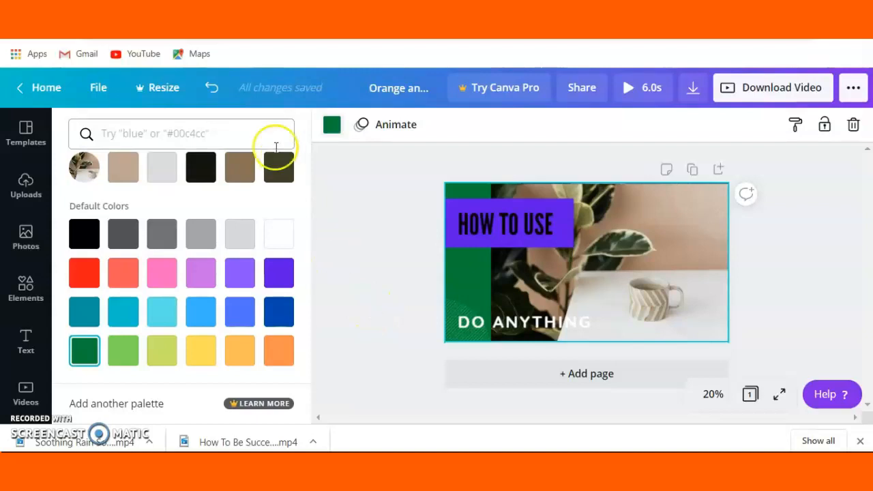
Undo the green background and the plant photo's resizing, layering and insertion
{"action": "left_click", "coordinate": [215, 95]}
{"action": "left_click", "coordinate": [216, 95]}
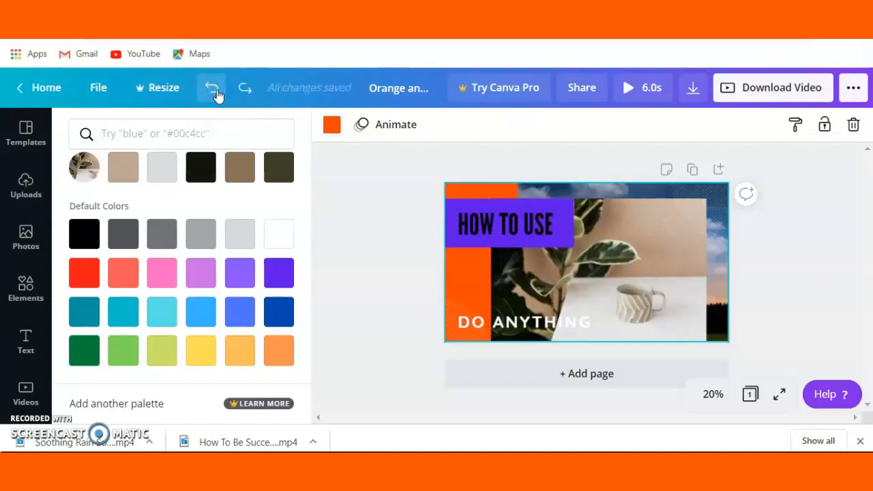
{"action": "left_click", "coordinate": [216, 94]}
{"action": "left_click", "coordinate": [216, 95]}
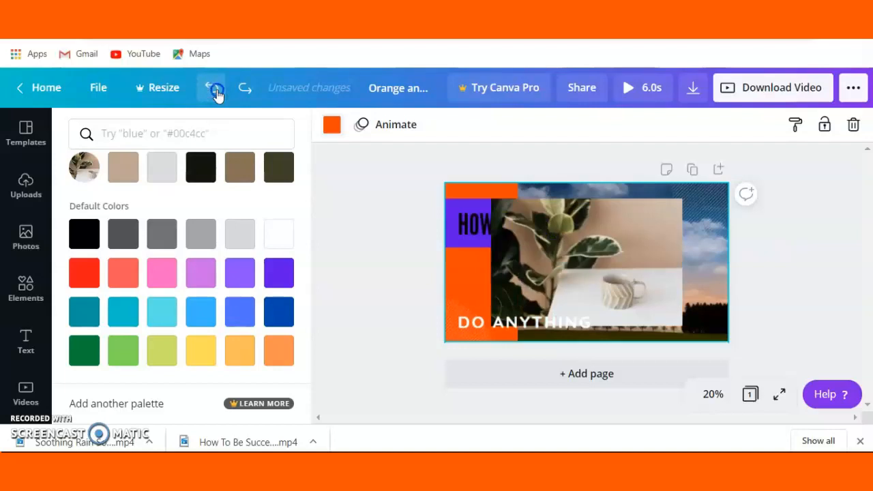
{"action": "left_click", "coordinate": [216, 95]}
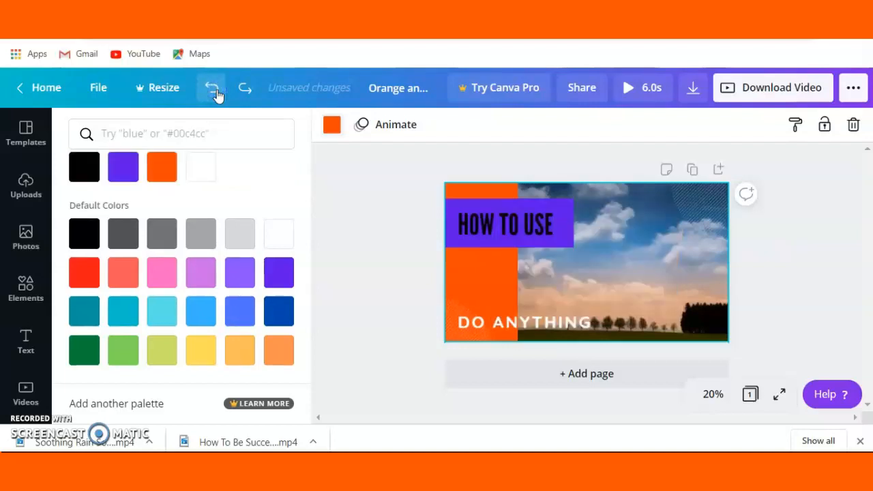
Undo the subtitle and title edits back to the "THE JOURNEY OF A WATER DROPLET" subtitle and the empty navy title box
{"action": "left_click", "coordinate": [216, 94]}
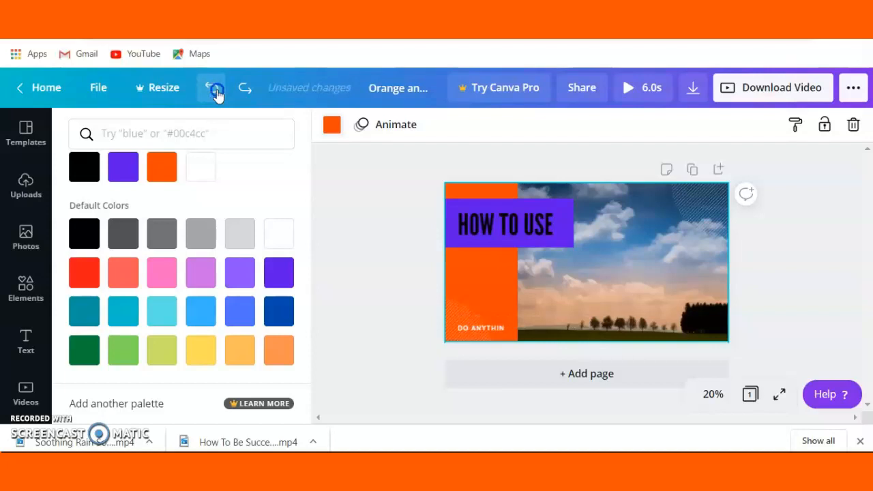
{"action": "left_click", "coordinate": [216, 95]}
{"action": "left_click", "coordinate": [216, 95]}
{"action": "left_click", "coordinate": [216, 94]}
{"action": "left_click", "coordinate": [216, 95]}
{"action": "left_click", "coordinate": [216, 95]}
{"action": "left_click", "coordinate": [216, 95]}
{"action": "left_click", "coordinate": [216, 95]}
{"action": "left_click", "coordinate": [216, 95]}
{"action": "left_click", "coordinate": [217, 95]}
{"action": "left_click", "coordinate": [216, 95]}
{"action": "left_click", "coordinate": [216, 95]}
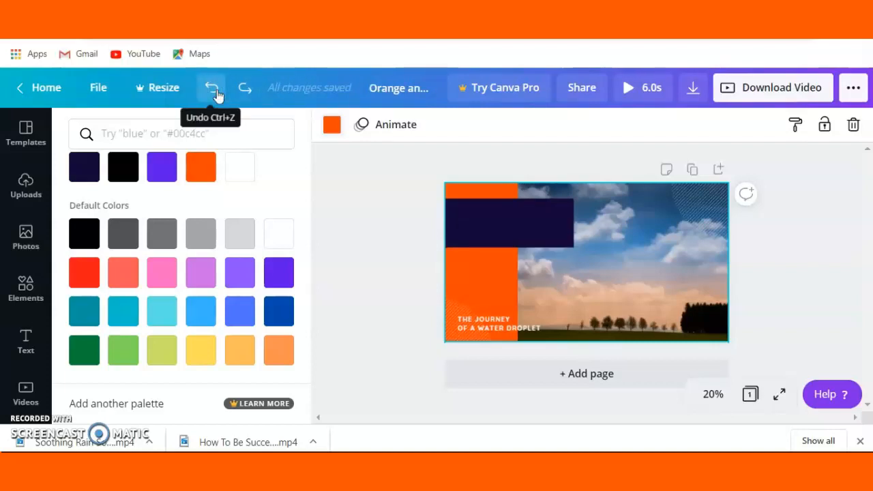
{"action": "left_click", "coordinate": [362, 254]}
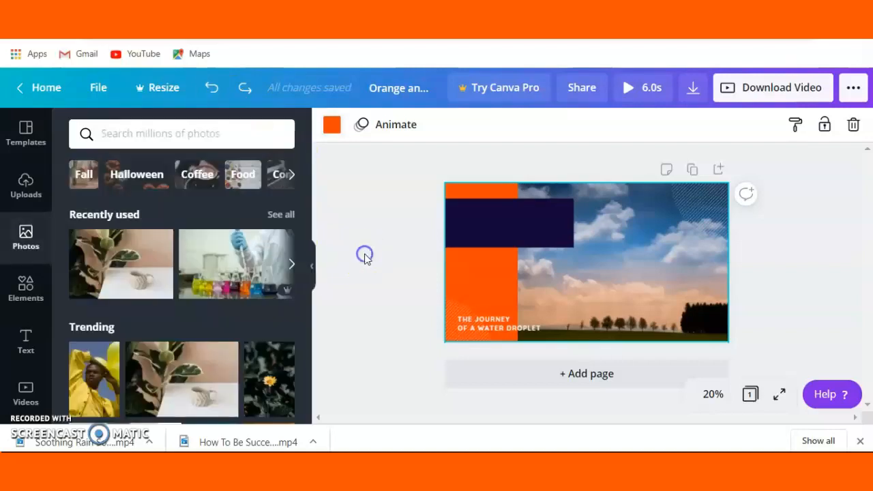
Try to add a subheading inside the empty navy title box
{"action": "left_click", "coordinate": [526, 229]}
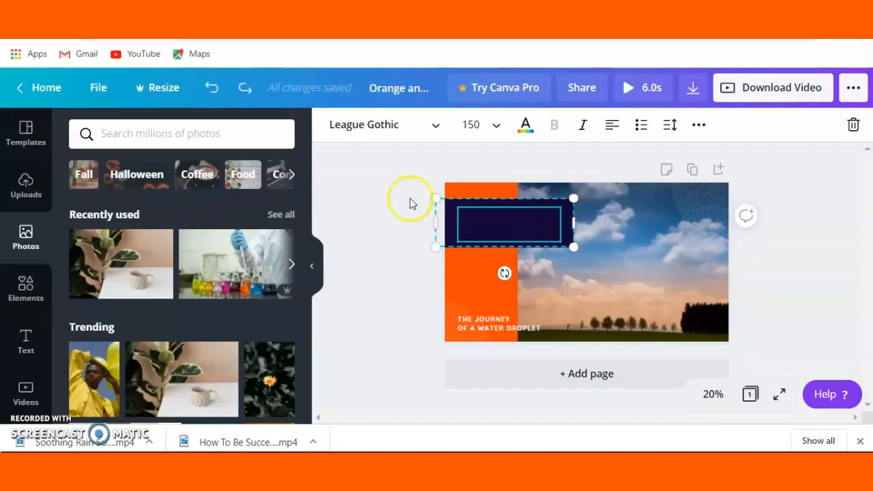
{"action": "left_click", "coordinate": [25, 341]}
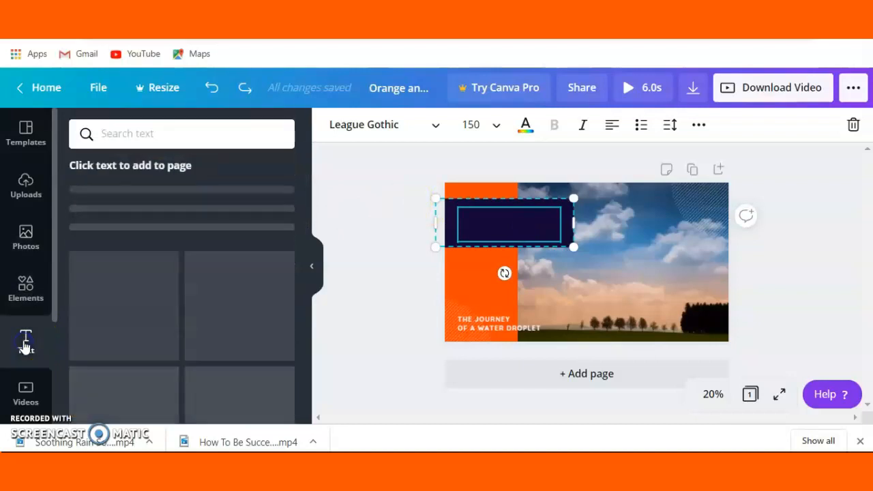
{"action": "left_click", "coordinate": [477, 228]}
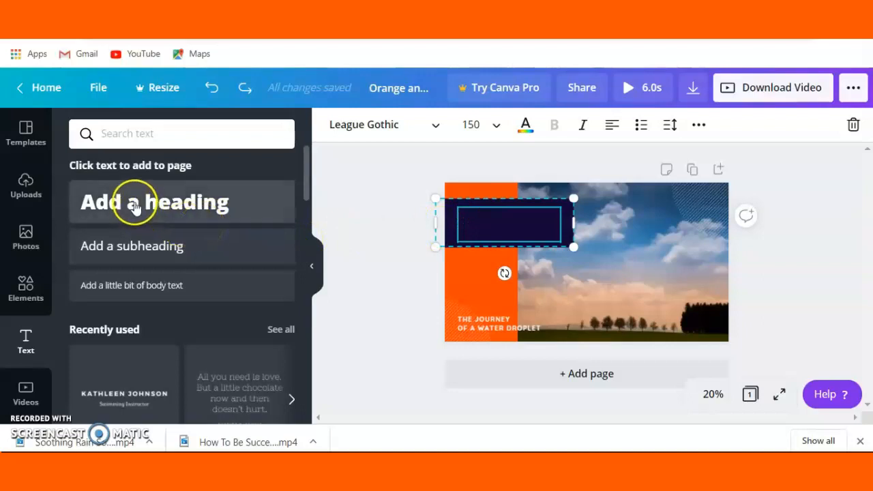
{"action": "left_click_drag", "start_coordinate": [136, 247], "coordinate": [522, 220]}
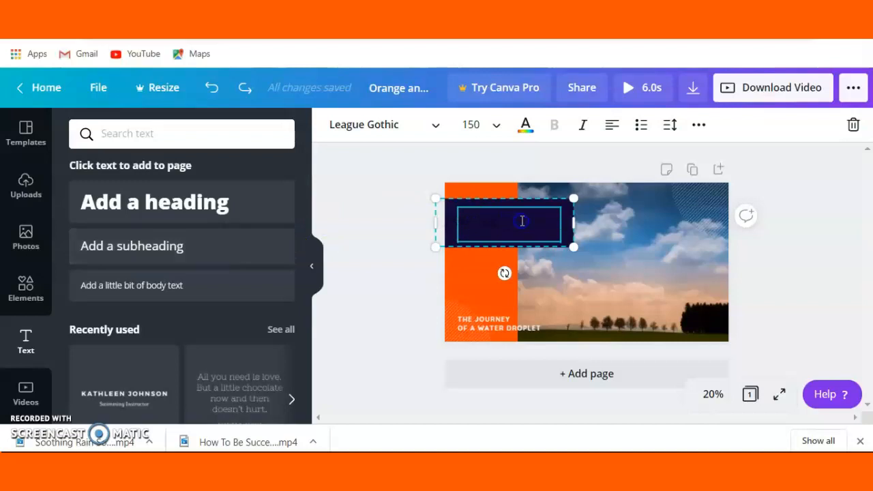
Try coloring the empty title's text orange, and undo the color change
{"action": "left_click", "coordinate": [526, 126]}
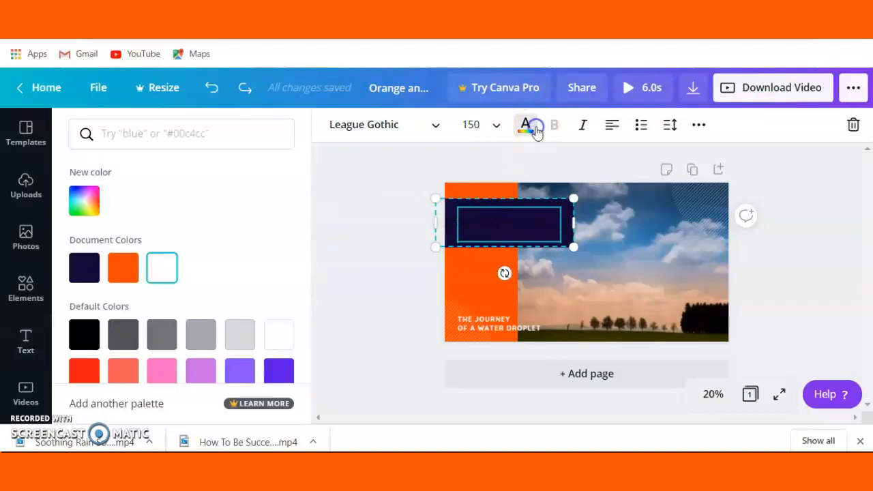
{"action": "left_click", "coordinate": [123, 267]}
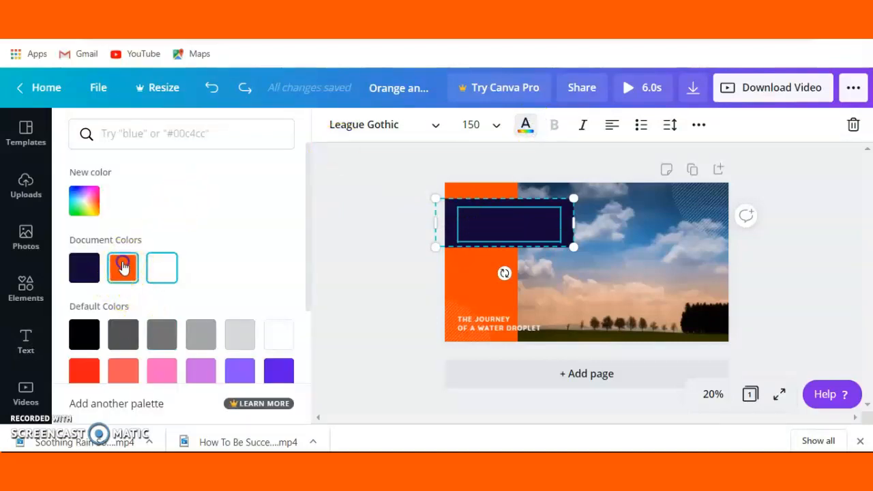
{"action": "left_click", "coordinate": [493, 224]}
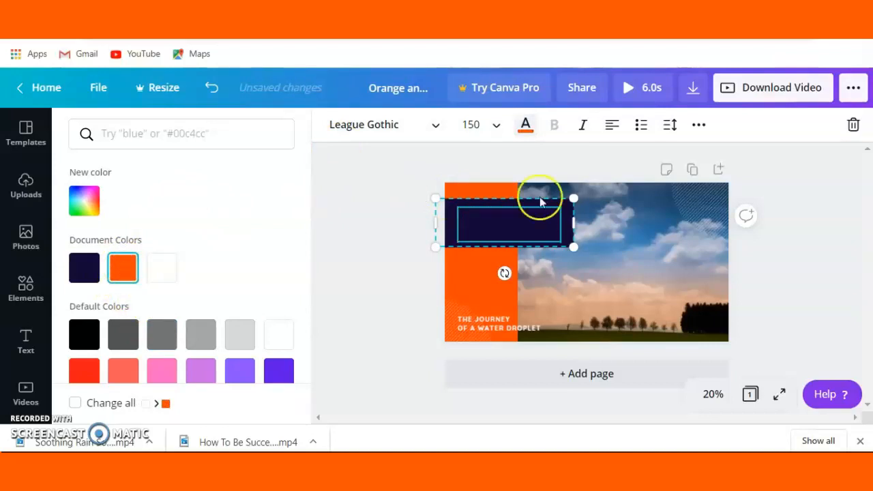
{"action": "left_click", "coordinate": [212, 88]}
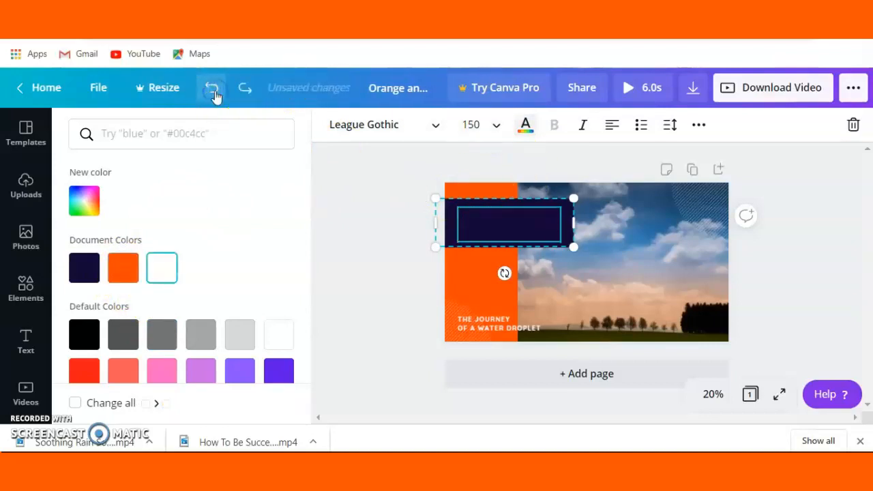
Undo the title's text removal to restore "HOW CLOUDS ARE FORMED", and color all of that text orange
{"action": "left_click", "coordinate": [214, 93]}
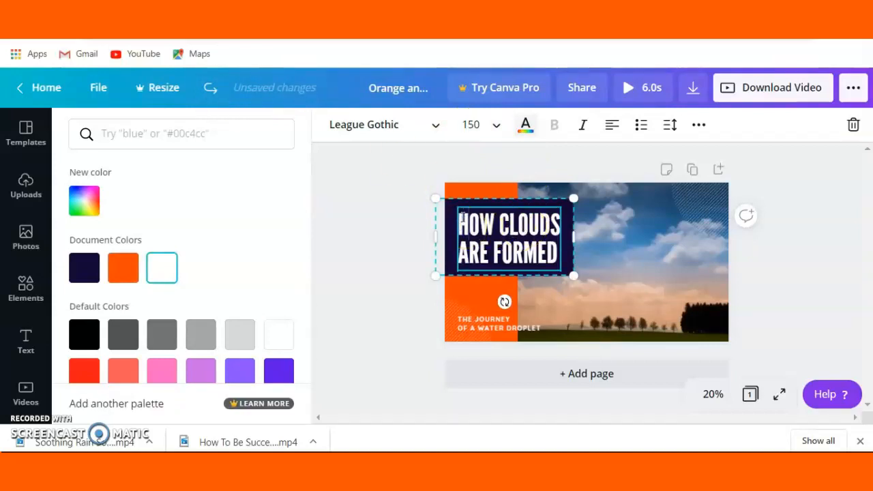
{"action": "left_click_drag", "start_coordinate": [459, 219], "coordinate": [545, 251]}
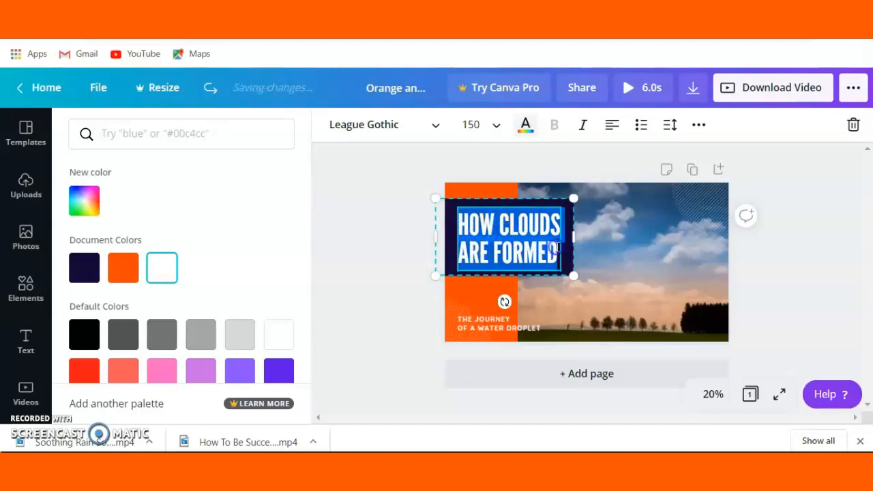
{"action": "left_click", "coordinate": [122, 270]}
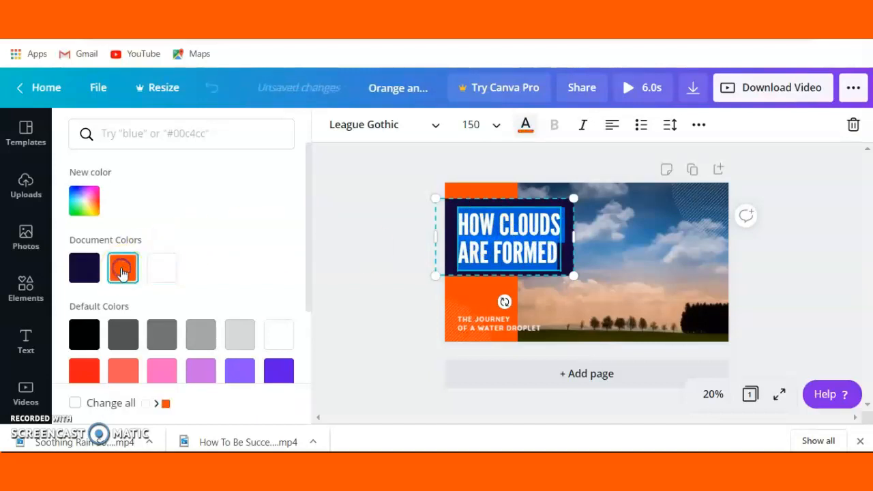
Recolor the title box behind "HOW CLOUDS ARE FORMED" dark gray, after trying violet #5e17eb and pink on it
{"action": "left_click", "coordinate": [515, 236]}
{"action": "left_click", "coordinate": [570, 254]}
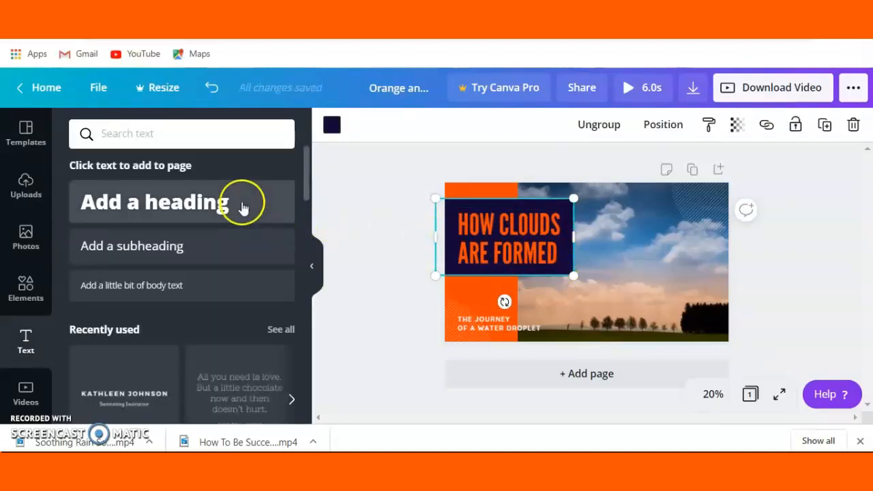
{"action": "left_click", "coordinate": [331, 126]}
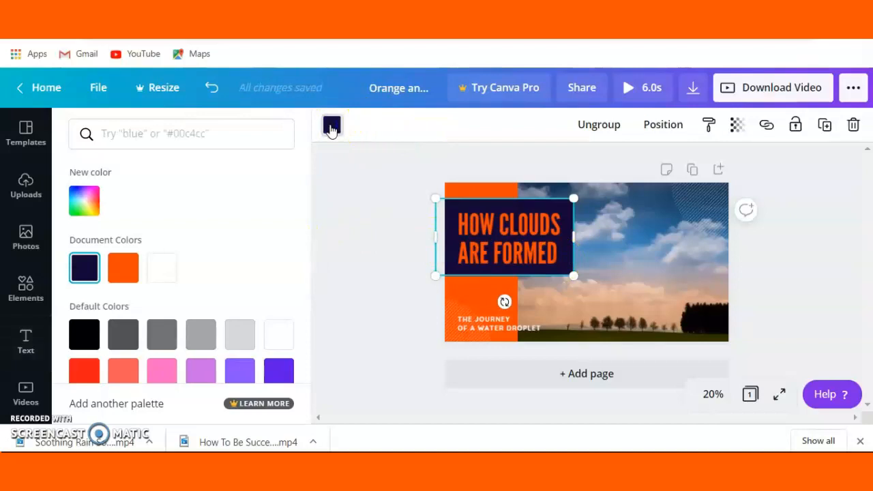
{"action": "left_click", "coordinate": [276, 372]}
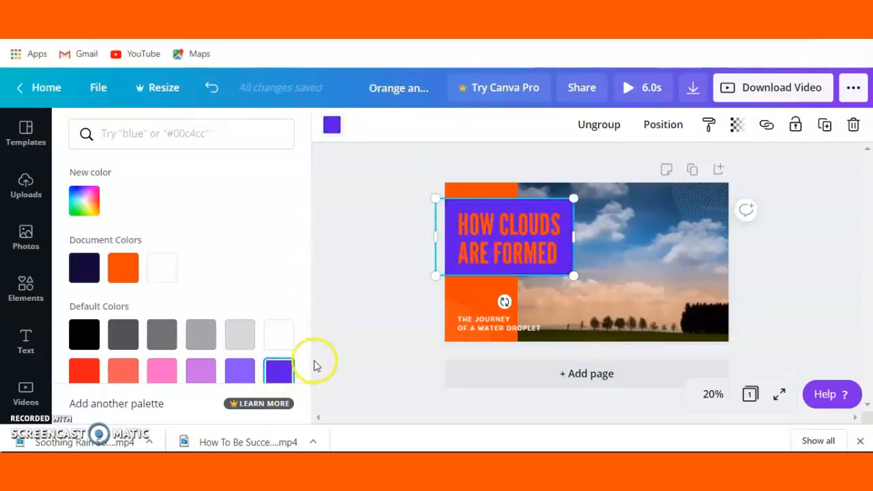
{"action": "left_click", "coordinate": [163, 369]}
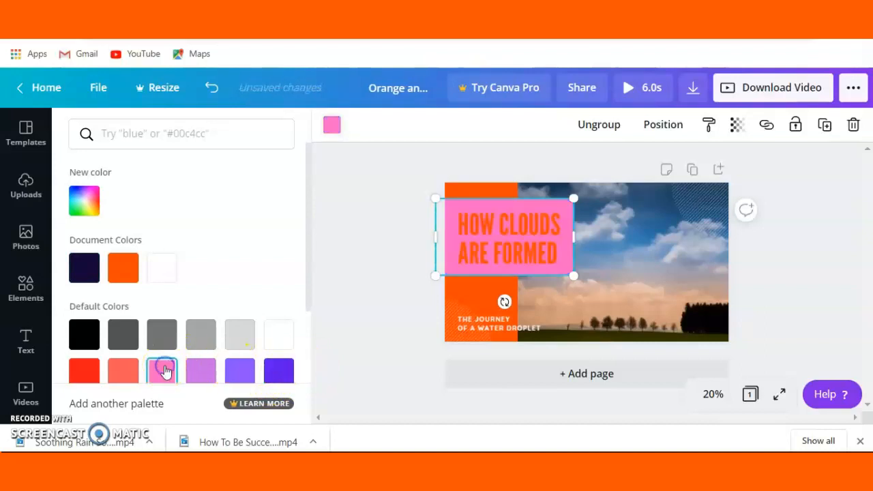
{"action": "left_click", "coordinate": [120, 337]}
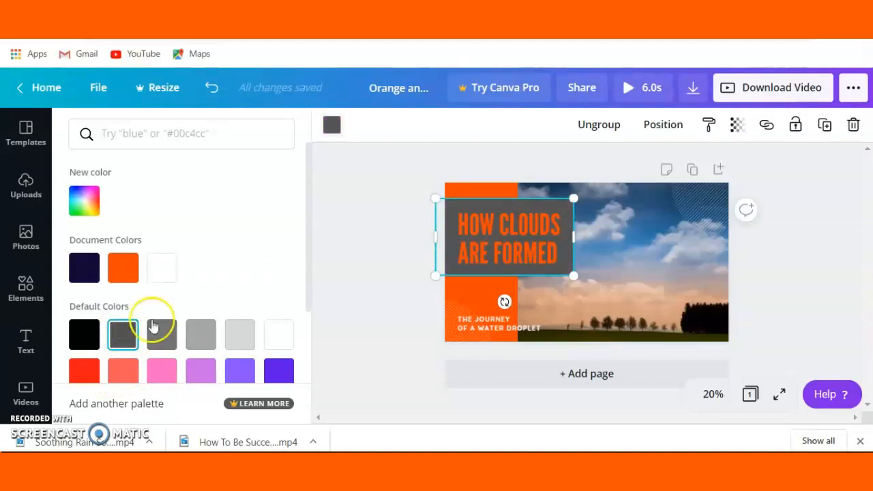
Try the fonts Aileron Regular, Alegreya, Anonymous Pro and Abhaya Libre Regular on all of the title text
{"action": "left_click", "coordinate": [543, 265]}
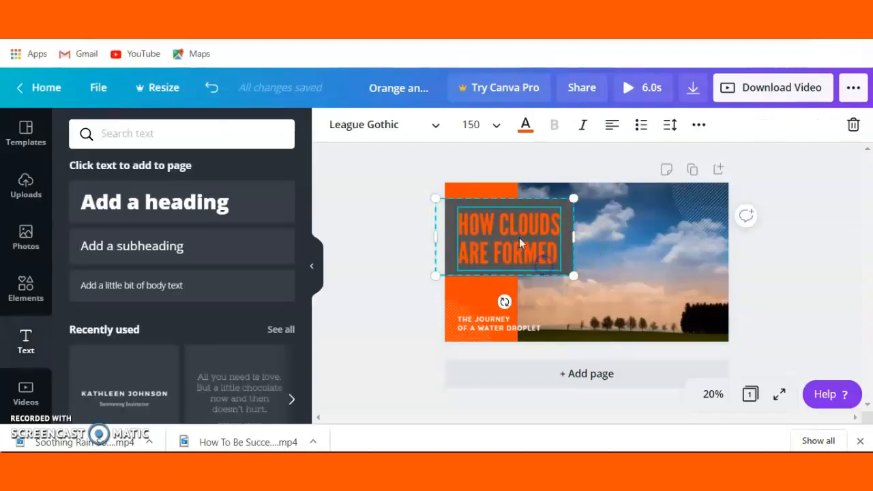
{"action": "double_click", "coordinate": [460, 220]}
{"action": "triple_click", "coordinate": [460, 220]}
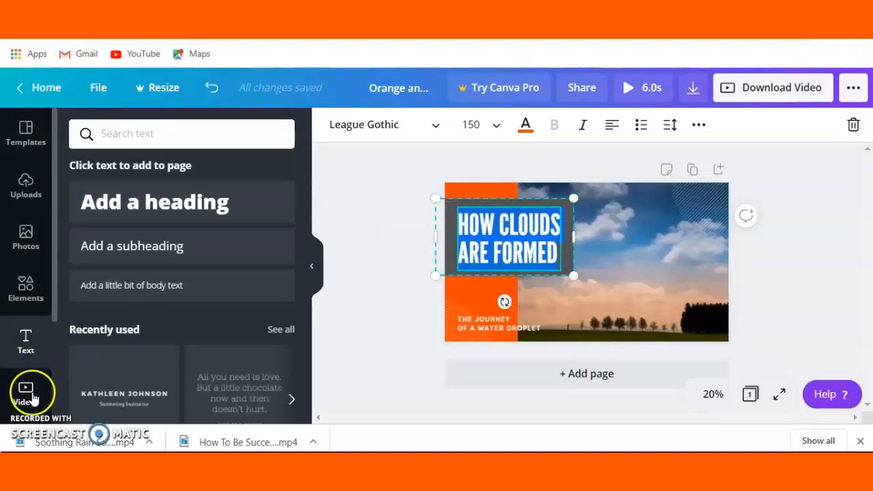
{"action": "left_click", "coordinate": [429, 126]}
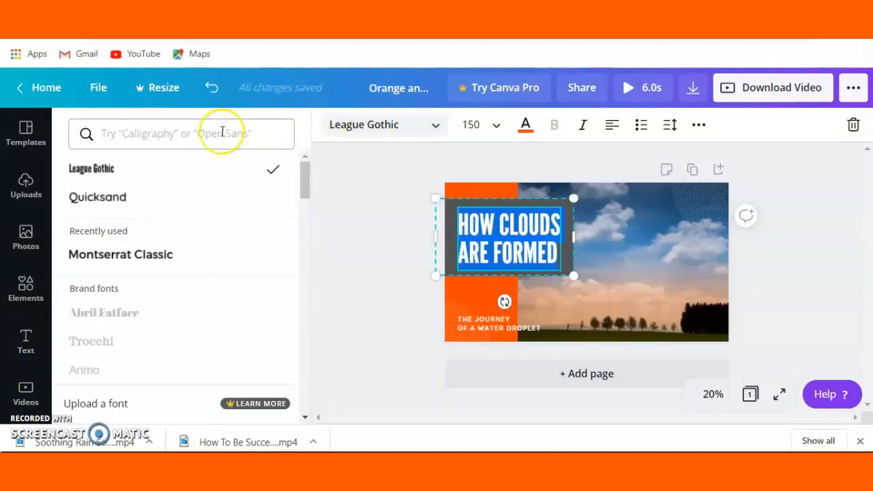
{"action": "left_click_drag", "start_coordinate": [306, 178], "coordinate": [318, 208]}
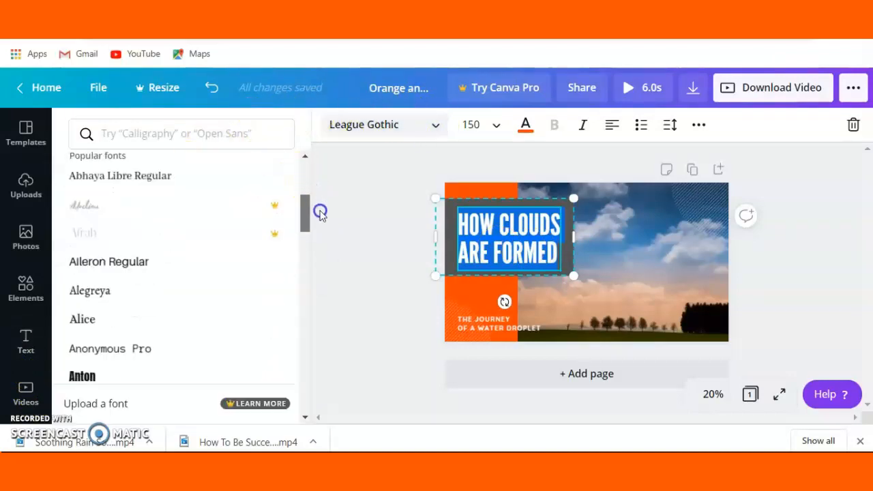
{"action": "left_click", "coordinate": [135, 267]}
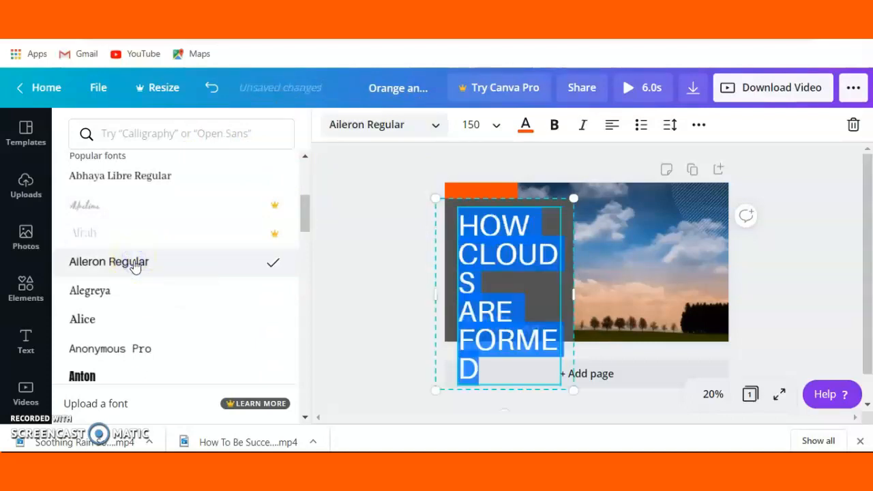
{"action": "left_click", "coordinate": [86, 297]}
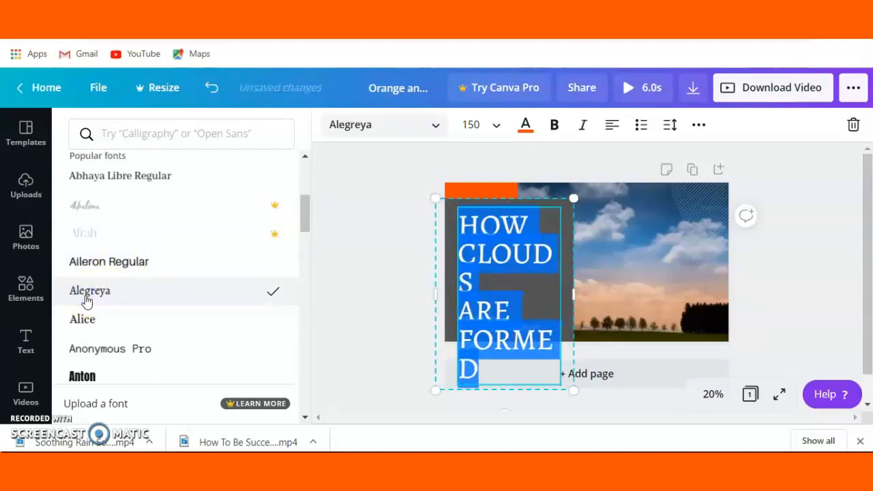
{"action": "left_click", "coordinate": [98, 349]}
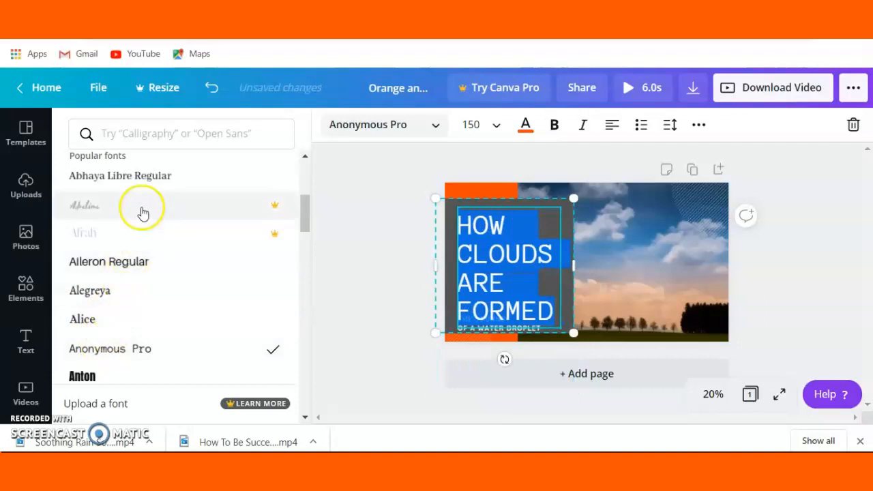
{"action": "left_click", "coordinate": [141, 179]}
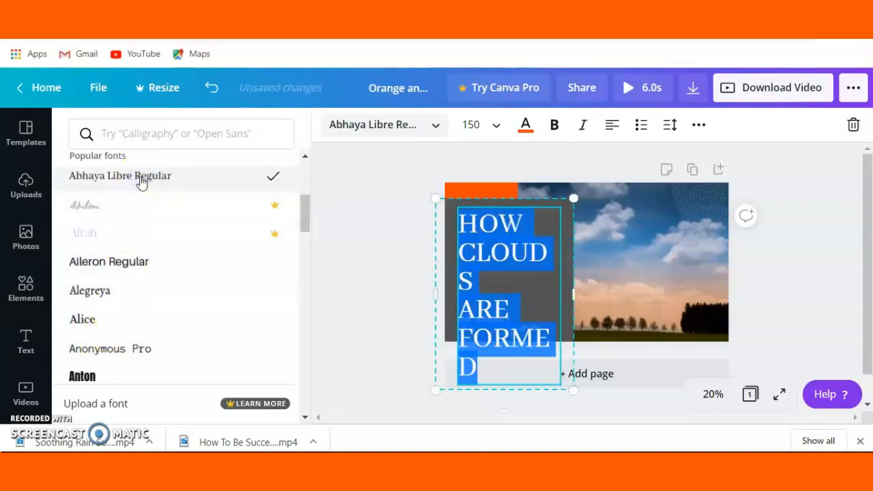
{"action": "left_click_drag", "start_coordinate": [302, 214], "coordinate": [325, 267]}
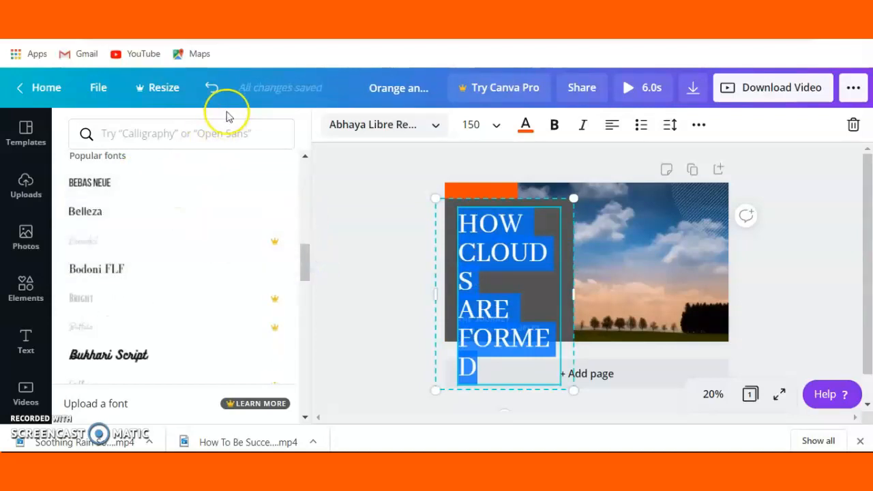
Undo the title's font changes back to League Gothic
{"action": "left_click", "coordinate": [212, 90]}
{"action": "left_click", "coordinate": [211, 90]}
{"action": "left_click", "coordinate": [210, 90]}
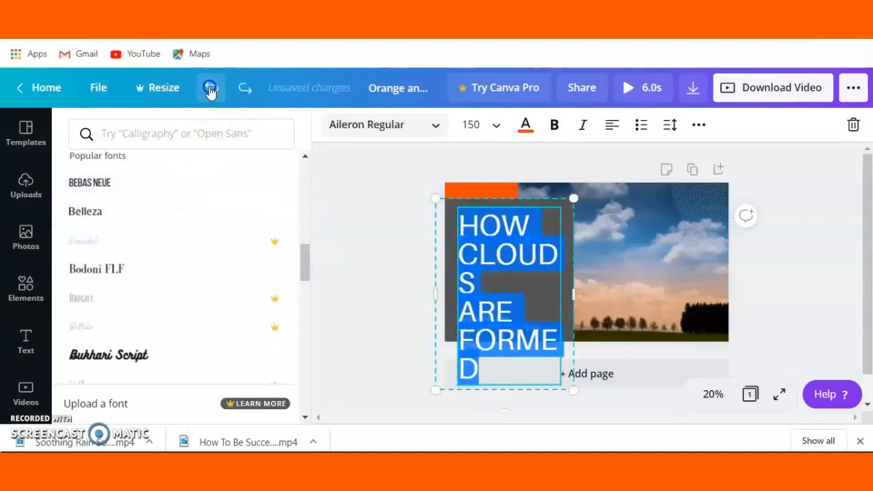
{"action": "left_click", "coordinate": [211, 90]}
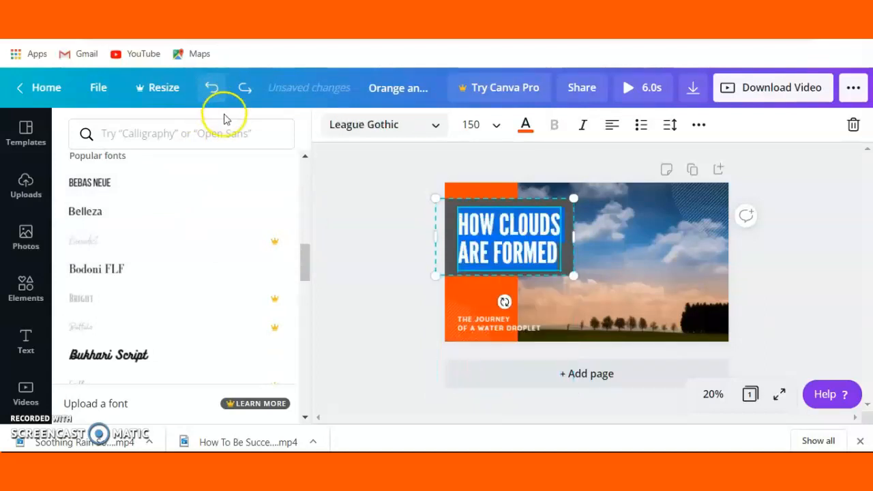
Place the stock photo of the child lying on a bed over the cloud video
{"action": "left_click", "coordinate": [590, 232]}
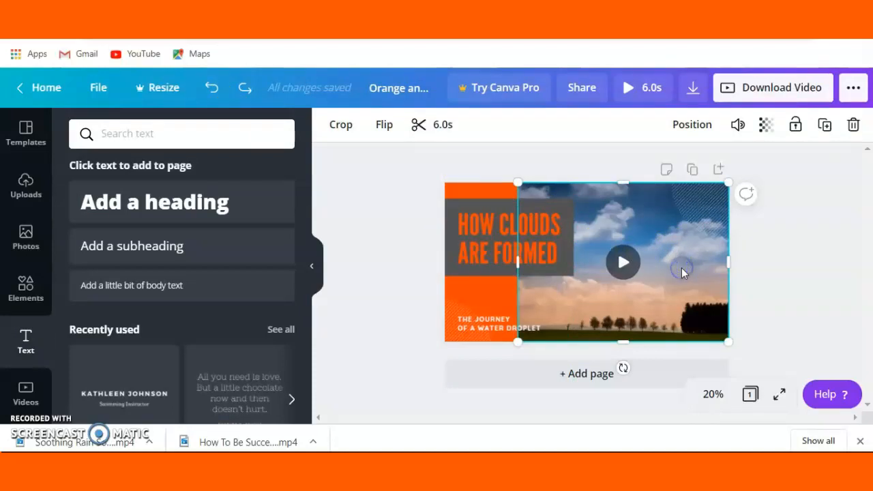
{"action": "left_click", "coordinate": [25, 233]}
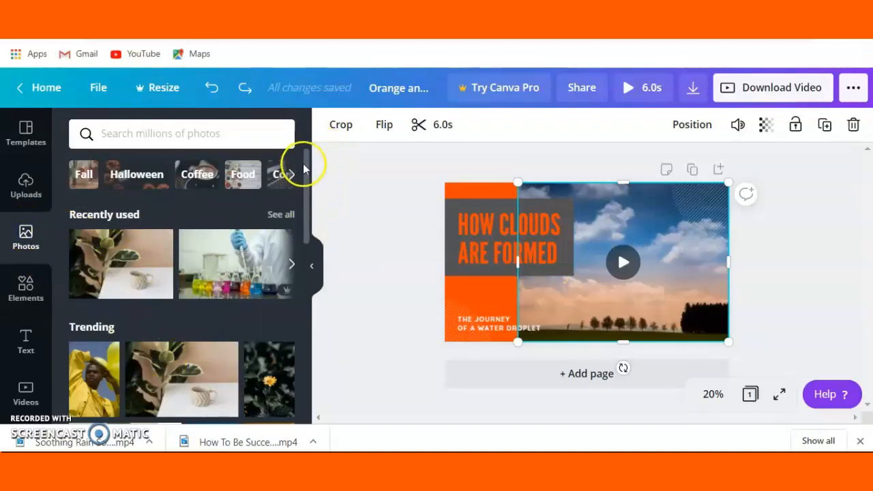
{"action": "left_click_drag", "start_coordinate": [305, 169], "coordinate": [321, 244]}
{"action": "left_click_drag", "start_coordinate": [85, 249], "coordinate": [544, 232]}
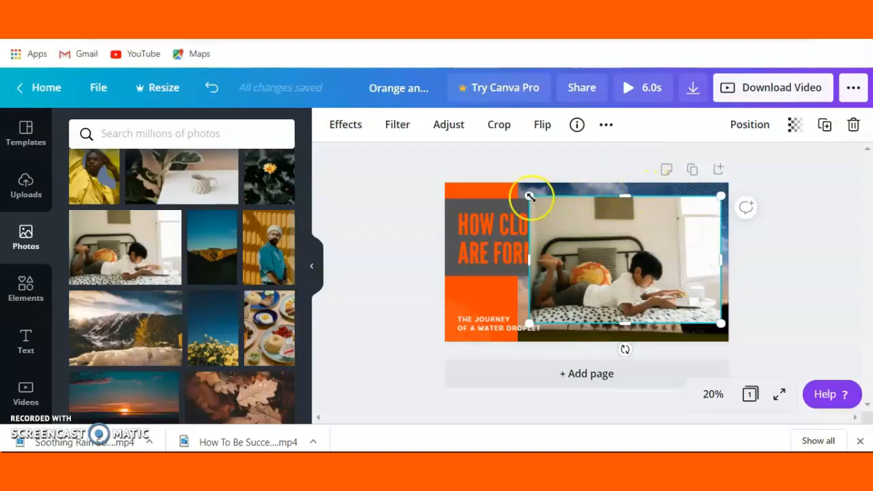
Enlarge the bed photo until it covers the whole cloud video area at full page height
{"action": "mouse_move", "coordinate": [527, 196]}
{"action": "left_mouse_down"}
{"action": "mouse_move", "coordinate": [514, 189]}
{"action": "mouse_move", "coordinate": [523, 176]}
{"action": "mouse_move", "coordinate": [525, 193]}
{"action": "left_mouse_up"}
{"action": "left_click_drag", "start_coordinate": [524, 326], "coordinate": [524, 348]}
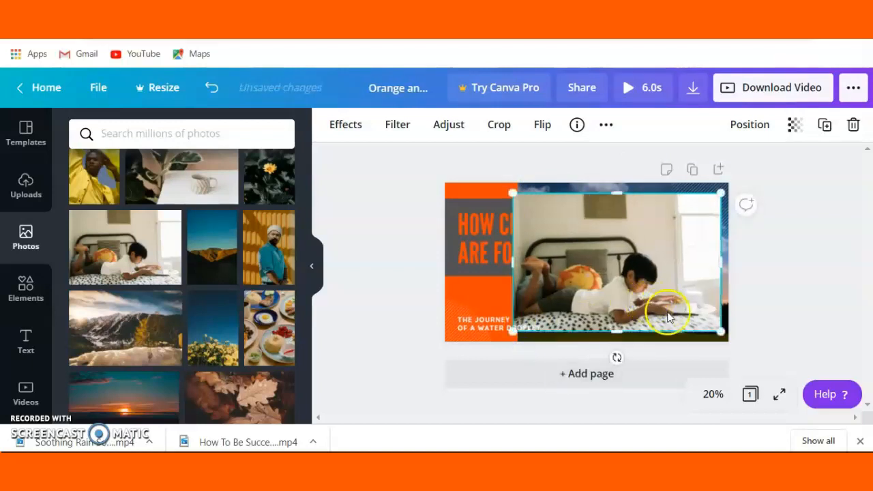
{"action": "left_click_drag", "start_coordinate": [721, 332], "coordinate": [735, 343]}
{"action": "left_click_drag", "start_coordinate": [624, 192], "coordinate": [622, 180]}
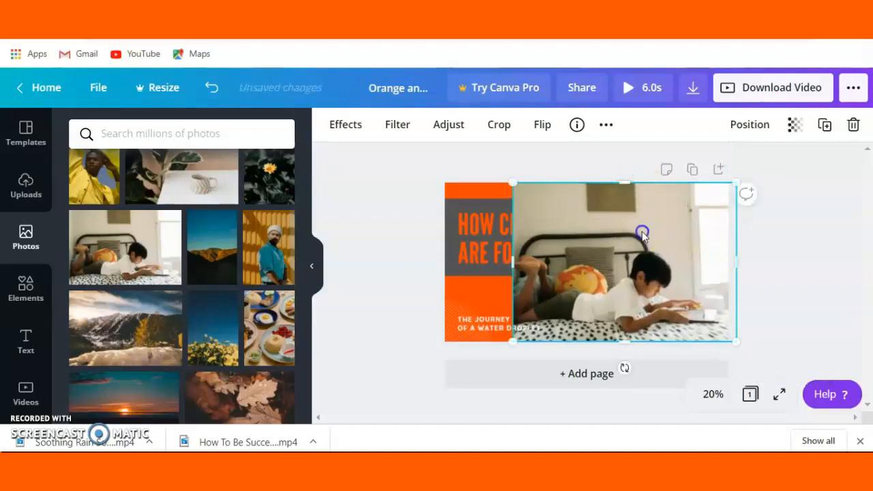
Send the bed photo backward in the layer order, behind the title box
{"action": "left_click", "coordinate": [737, 138]}
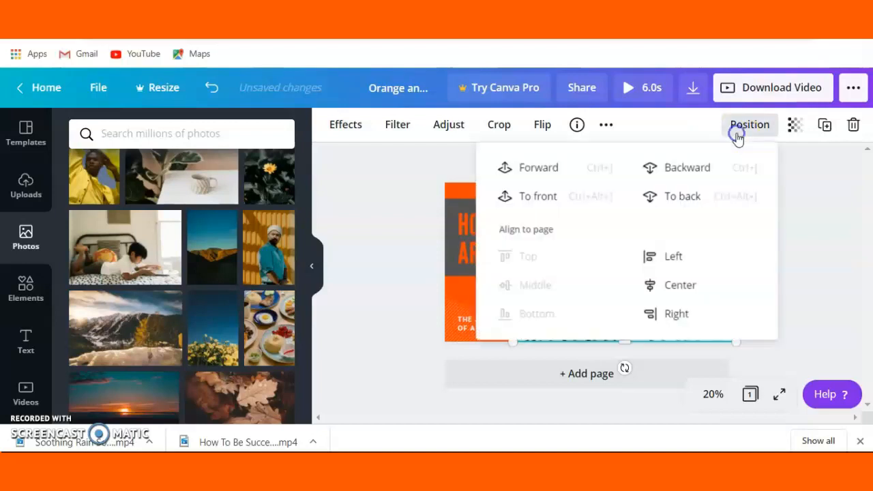
{"action": "left_click", "coordinate": [682, 171]}
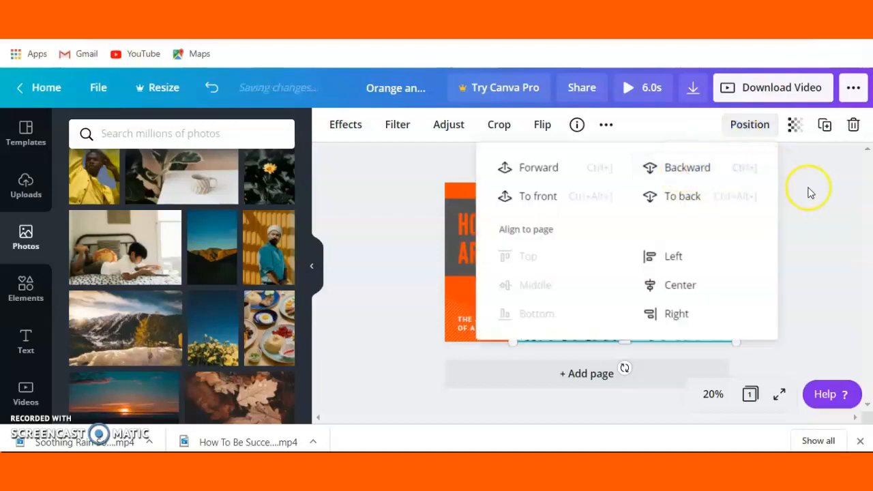
{"action": "left_click", "coordinate": [811, 193]}
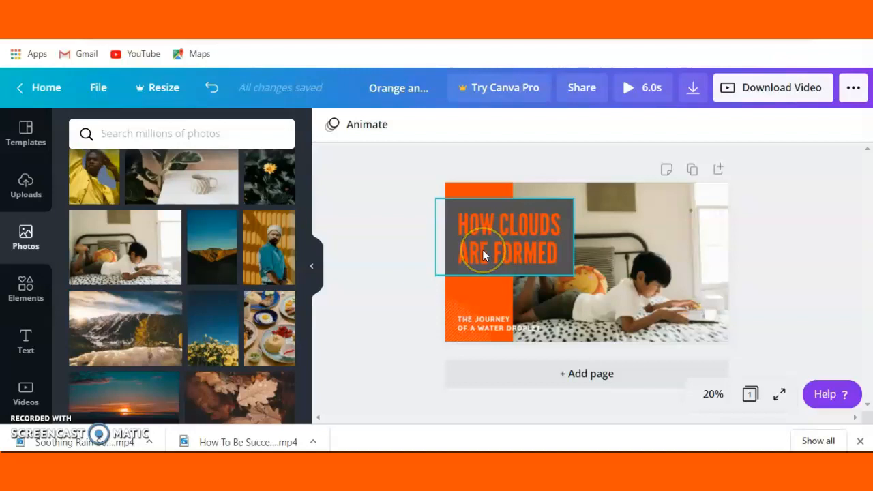
Delete the bed photo and the cloud video underneath it from the page
{"action": "left_click", "coordinate": [684, 259]}
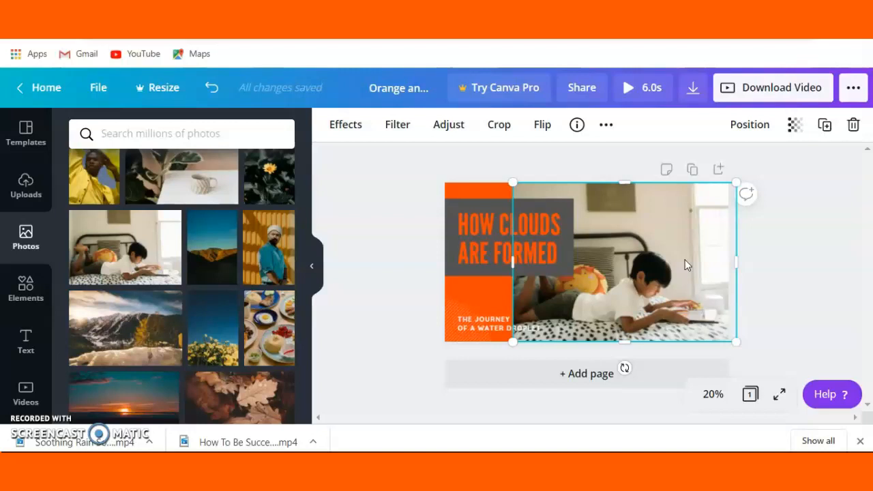
{"action": "left_click", "coordinate": [853, 124]}
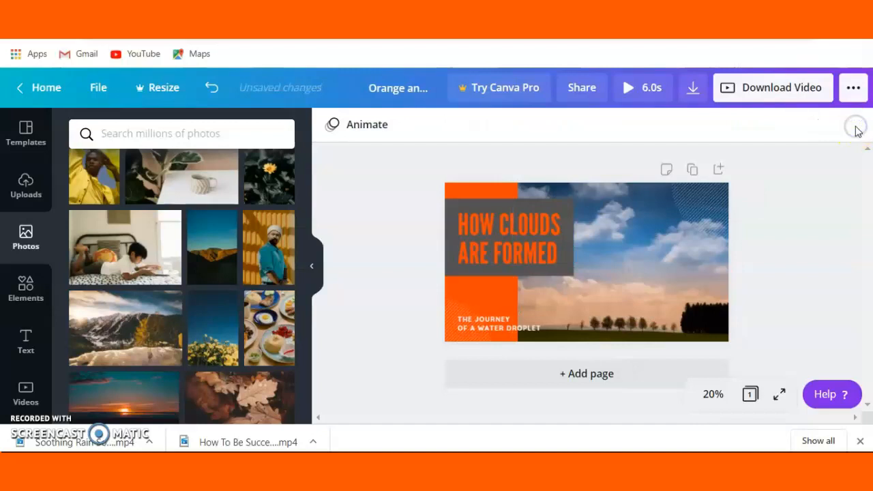
{"action": "left_click", "coordinate": [666, 262]}
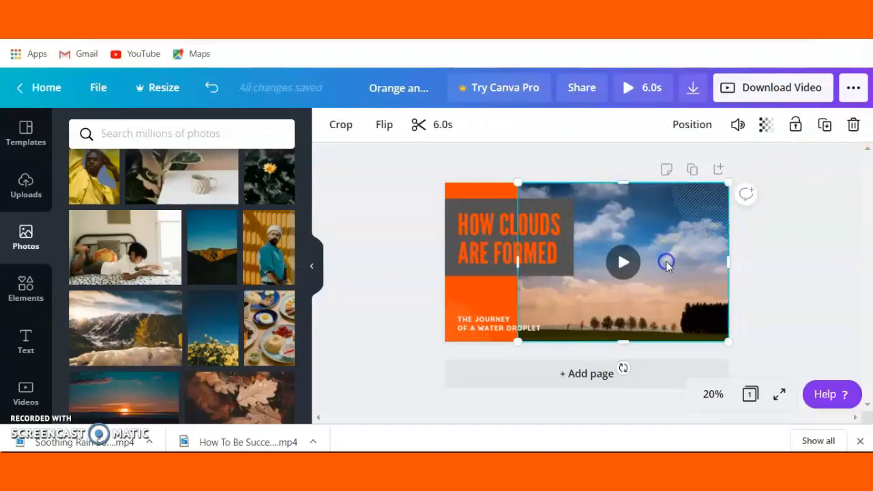
{"action": "left_click", "coordinate": [853, 124]}
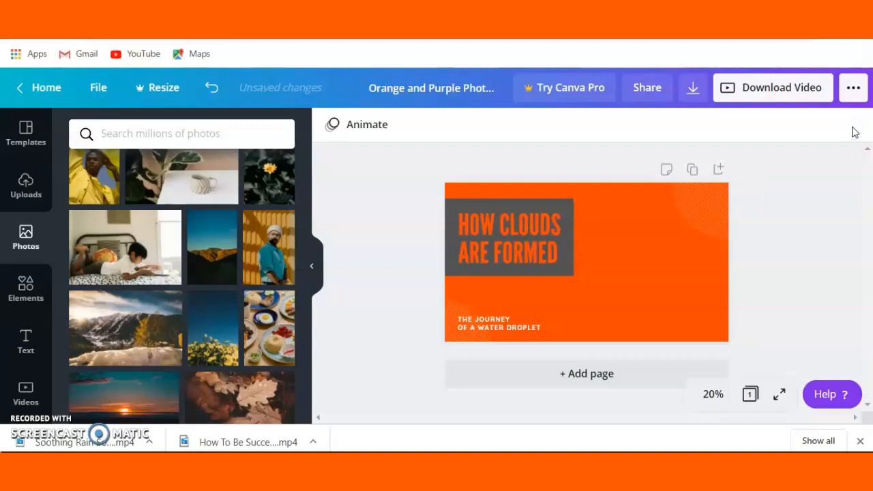
Place the photo of the child on a bed on the orange page and enlarge it to full page height, reaching the page's right edge
{"action": "left_click", "coordinate": [597, 291]}
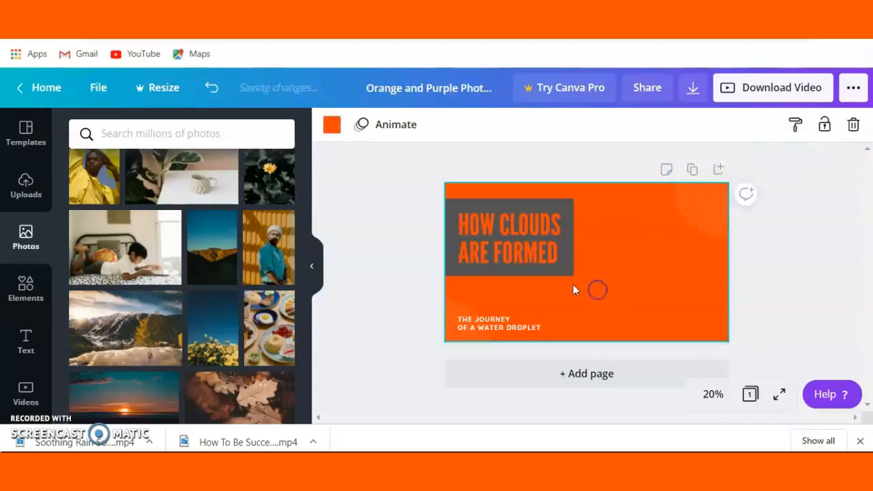
{"action": "left_click_drag", "start_coordinate": [126, 250], "coordinate": [584, 233]}
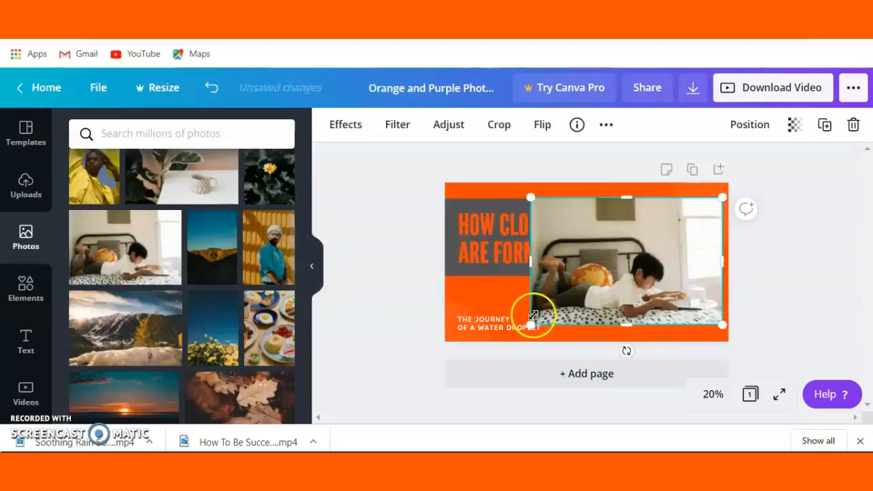
{"action": "left_click_drag", "start_coordinate": [530, 325], "coordinate": [516, 353]}
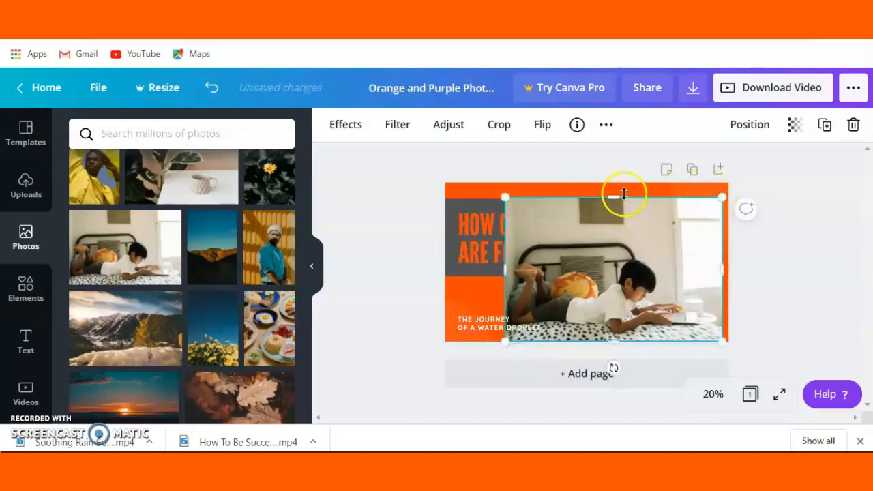
{"action": "left_click_drag", "start_coordinate": [609, 196], "coordinate": [610, 182]}
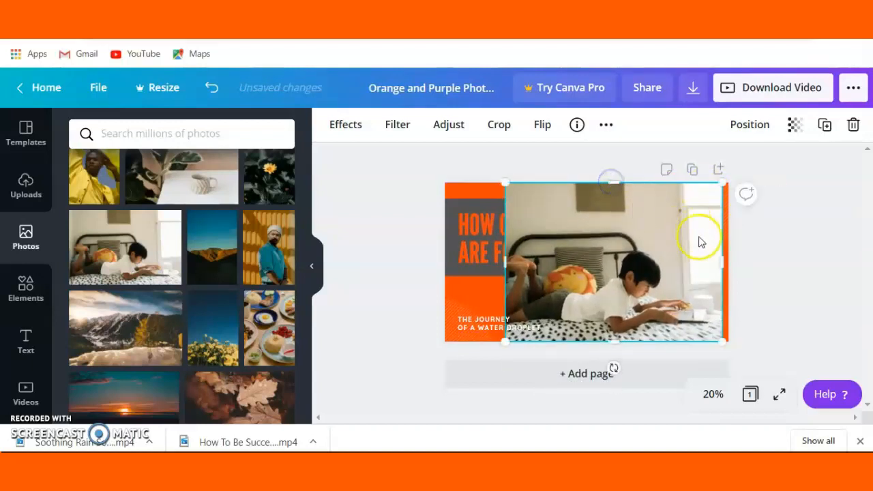
{"action": "left_click_drag", "start_coordinate": [719, 257], "coordinate": [726, 258]}
Send the newly placed bed photo backward so the title box sits in front of it
{"action": "left_click", "coordinate": [750, 124]}
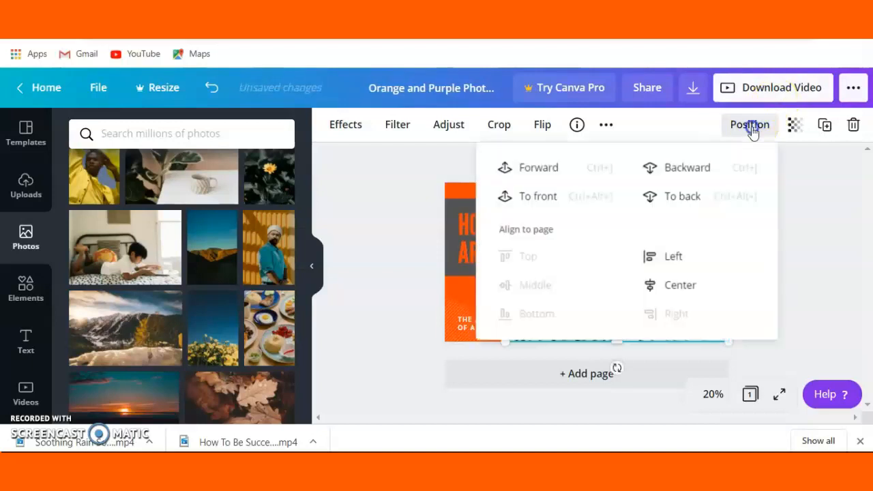
{"action": "left_click", "coordinate": [667, 169]}
{"action": "left_click", "coordinate": [814, 192]}
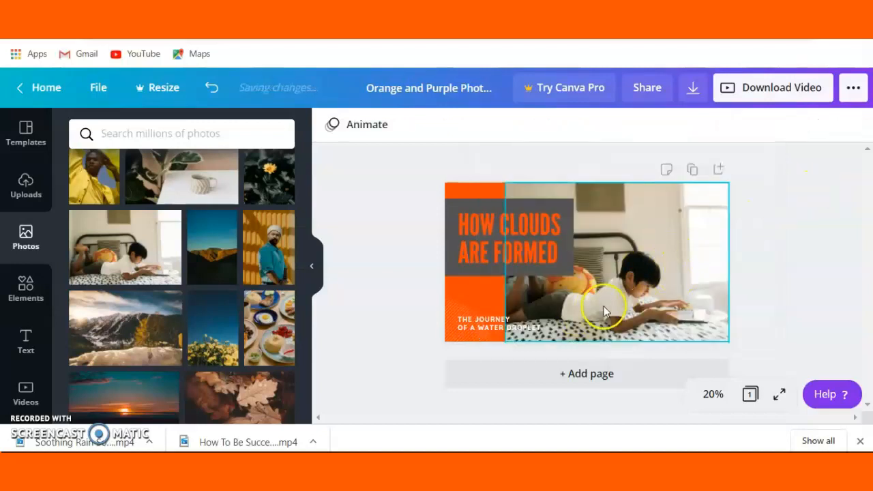
{"action": "left_click", "coordinate": [478, 307]}
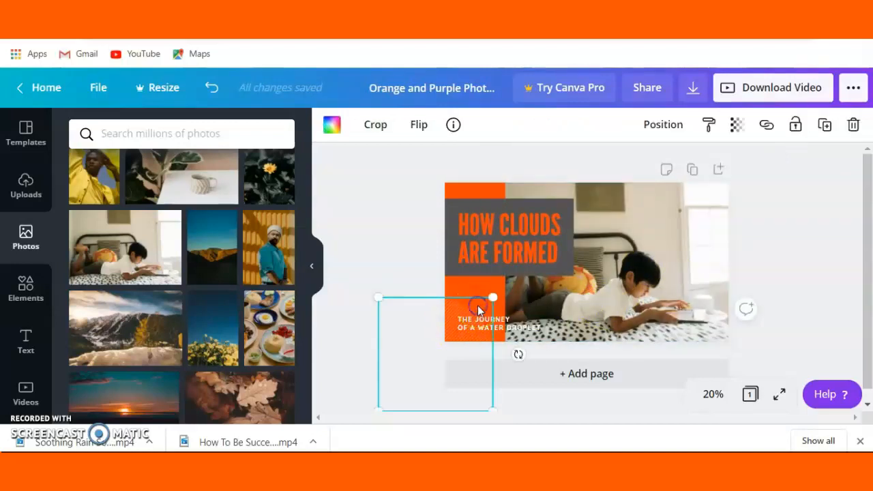
{"action": "left_click", "coordinate": [490, 196]}
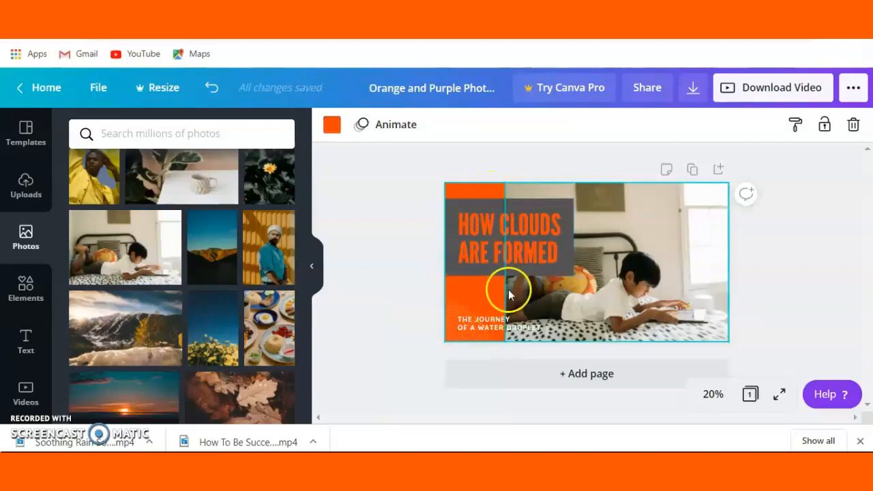
Try the Splice, Echo, Lift and Shadow text effects on the "HOW CLOUDS ARE FORMED" title, and reset the effect to None
{"action": "left_click", "coordinate": [514, 253]}
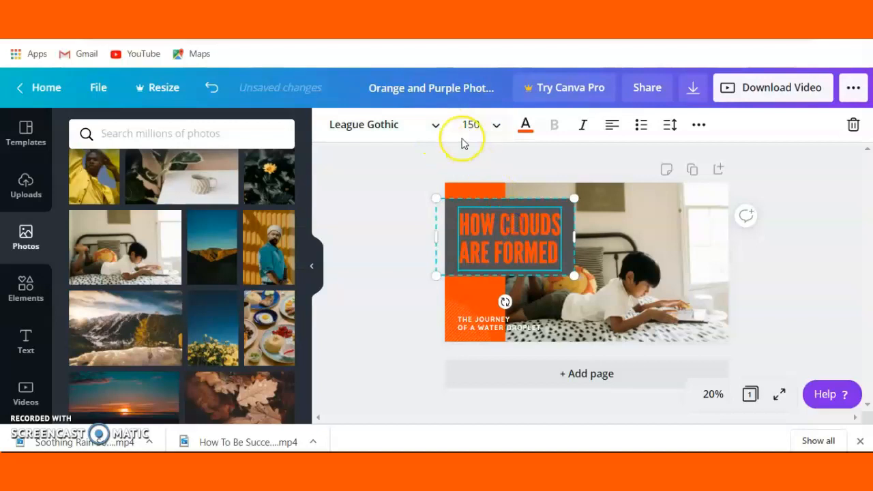
{"action": "left_click", "coordinate": [439, 124]}
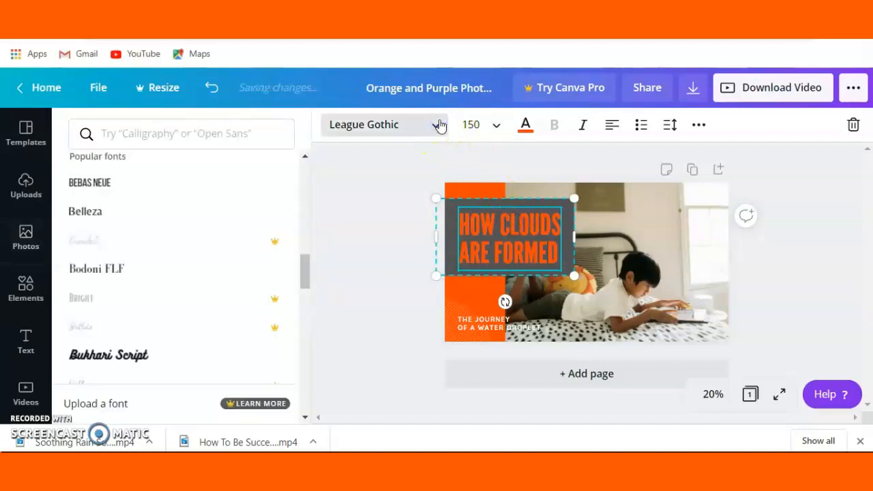
{"action": "left_click", "coordinate": [440, 124]}
{"action": "left_click", "coordinate": [698, 124]}
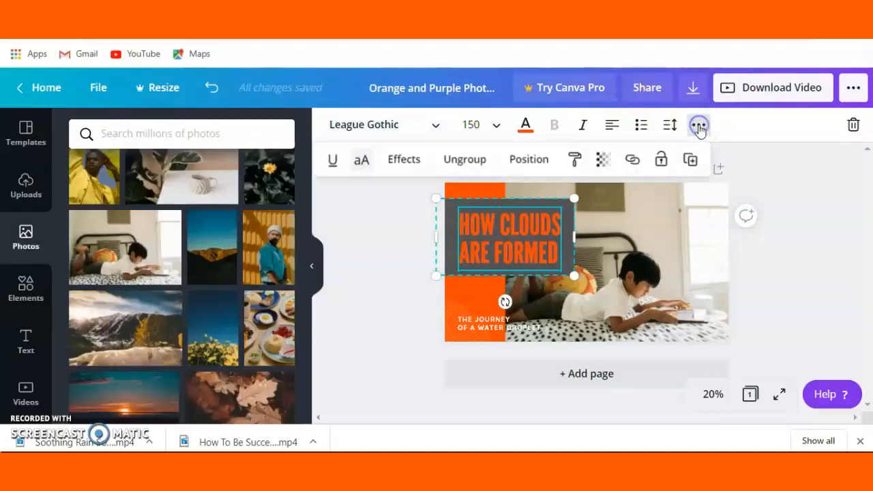
{"action": "left_click", "coordinate": [401, 161]}
{"action": "left_click", "coordinate": [180, 304]}
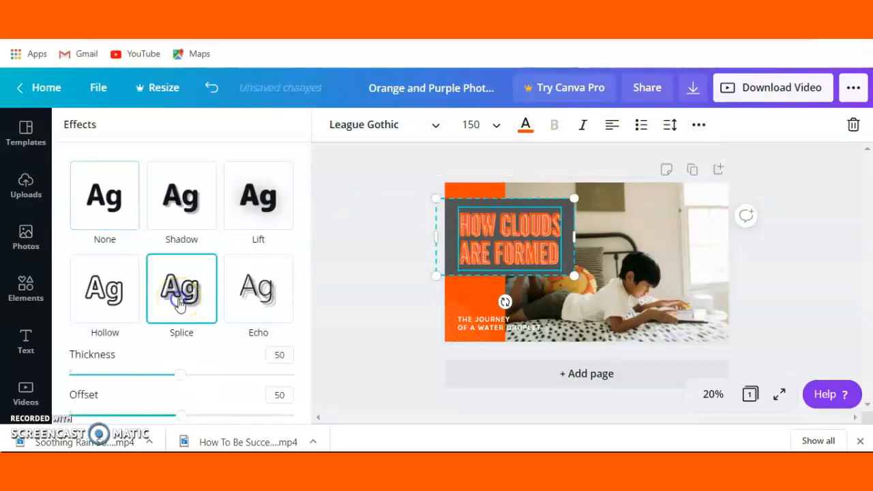
{"action": "left_click", "coordinate": [264, 283]}
{"action": "left_click", "coordinate": [259, 189]}
{"action": "left_click", "coordinate": [181, 195]}
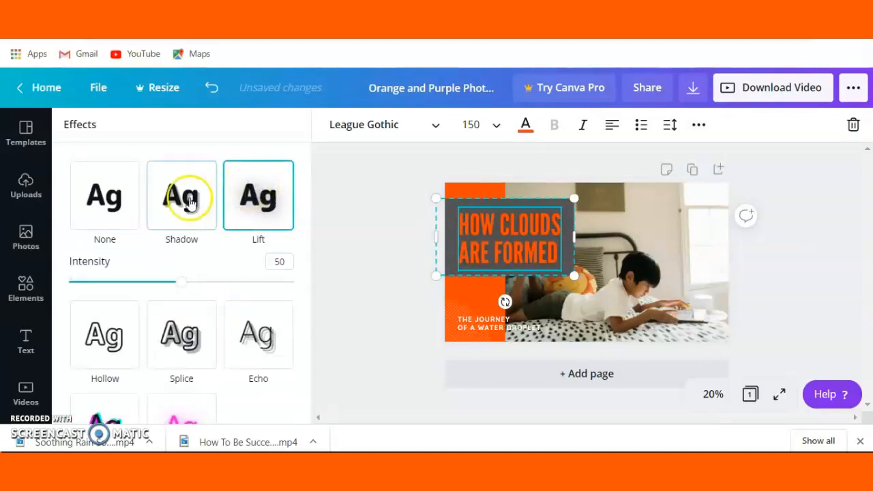
{"action": "left_click", "coordinate": [113, 199]}
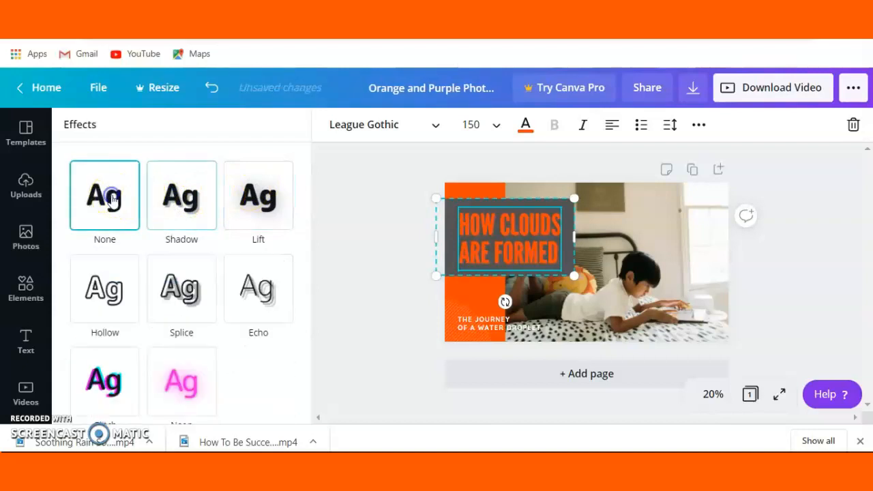
Apply the Neon text effect to the title "HOW CLOUDS ARE FORMED"
{"action": "left_click", "coordinate": [182, 366]}
{"action": "right_click", "coordinate": [182, 366]}
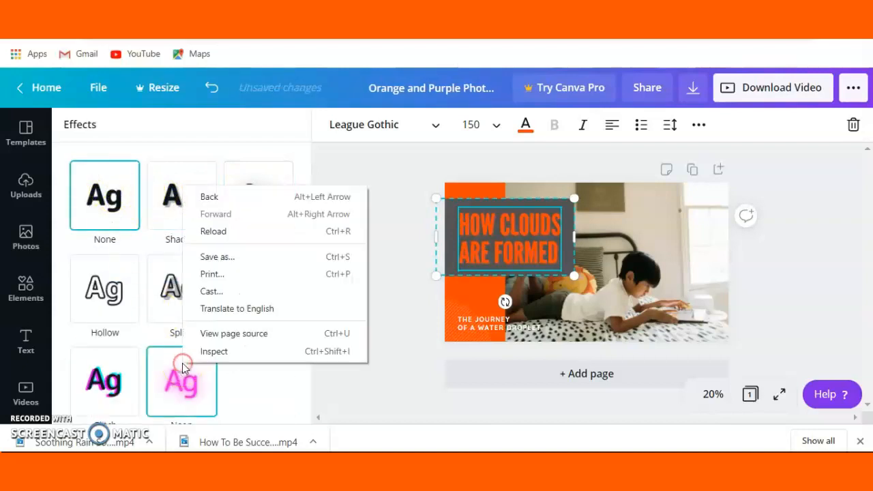
{"action": "left_click", "coordinate": [182, 372]}
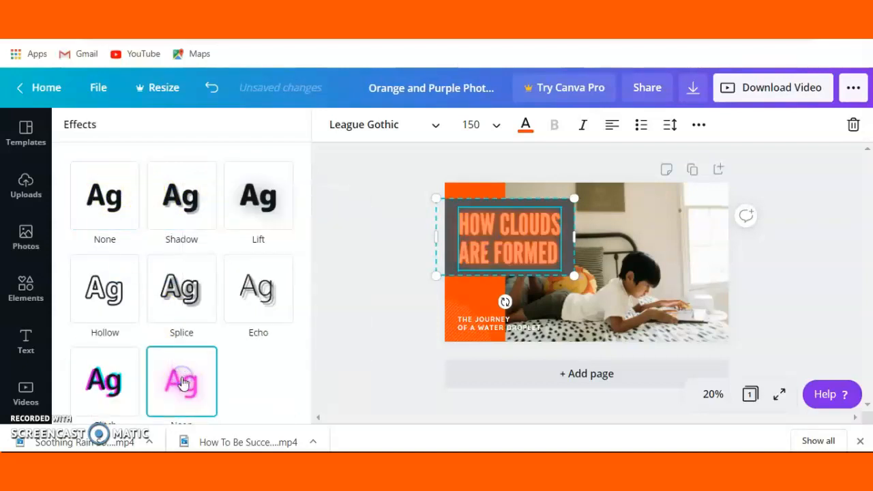
{"action": "left_click", "coordinate": [107, 378]}
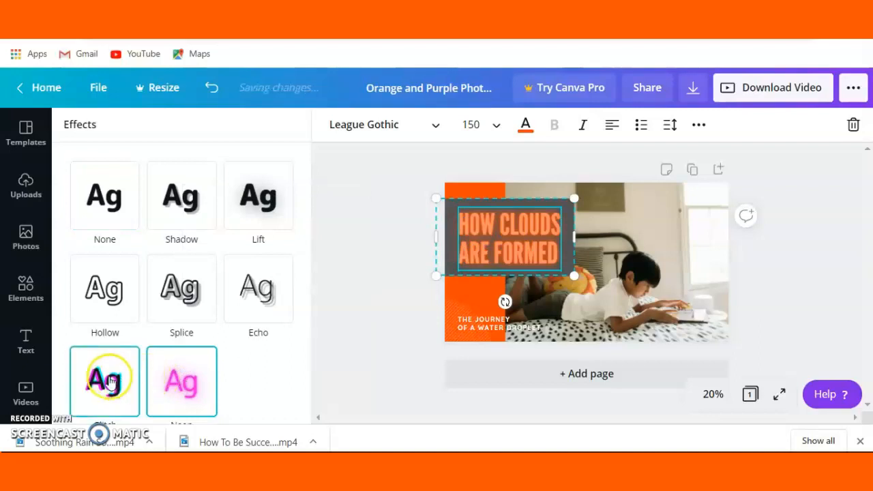
{"action": "left_click", "coordinate": [165, 387]}
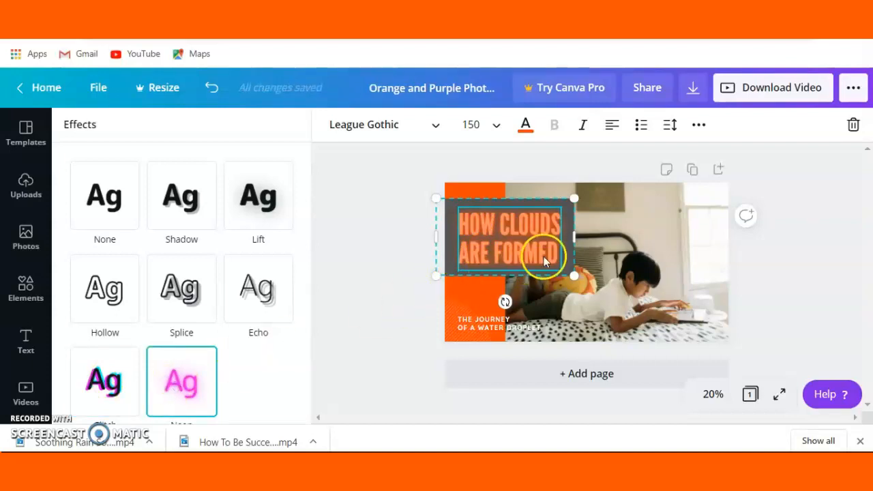
Change the fill color of the box behind the title to white from the document colors
{"action": "left_click", "coordinate": [563, 259]}
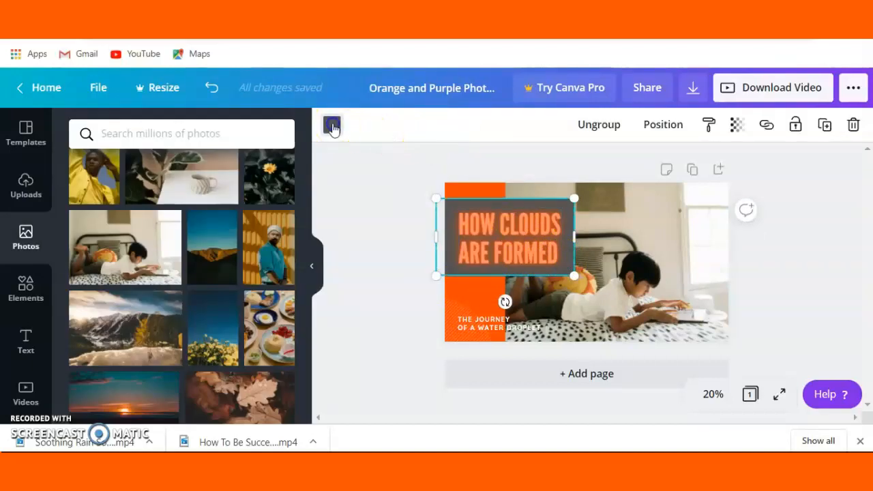
{"action": "left_click", "coordinate": [332, 125]}
{"action": "left_click", "coordinate": [165, 268]}
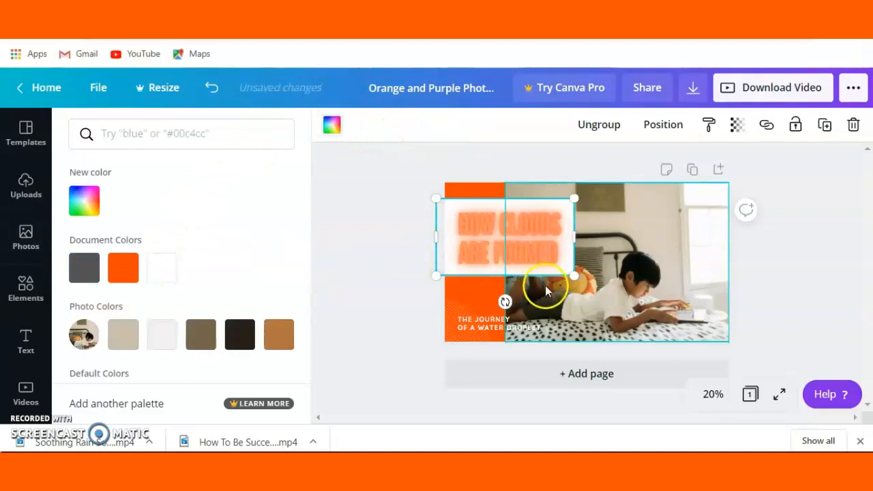
Enlarge and reshape the title box into a tall, narrow column covering the page's left side from top to bottom, with the title wrapped
{"action": "left_click_drag", "start_coordinate": [574, 275], "coordinate": [582, 326]}
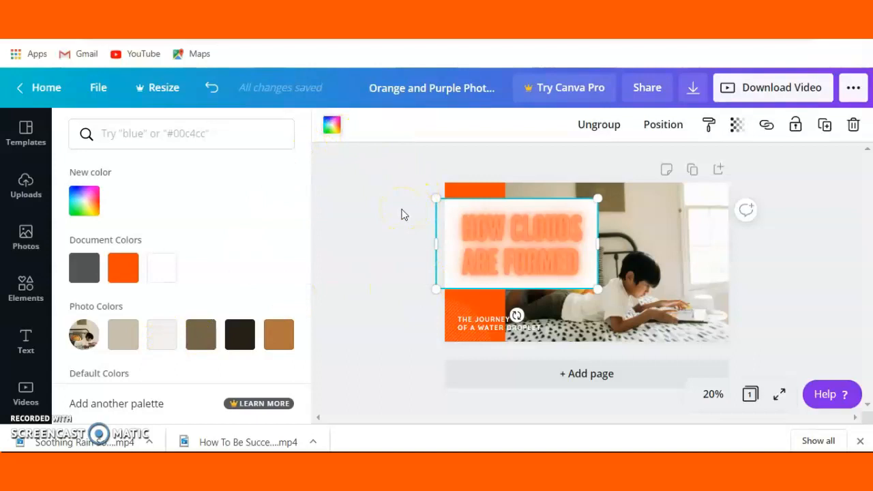
{"action": "left_click", "coordinate": [371, 247]}
{"action": "left_click", "coordinate": [429, 304]}
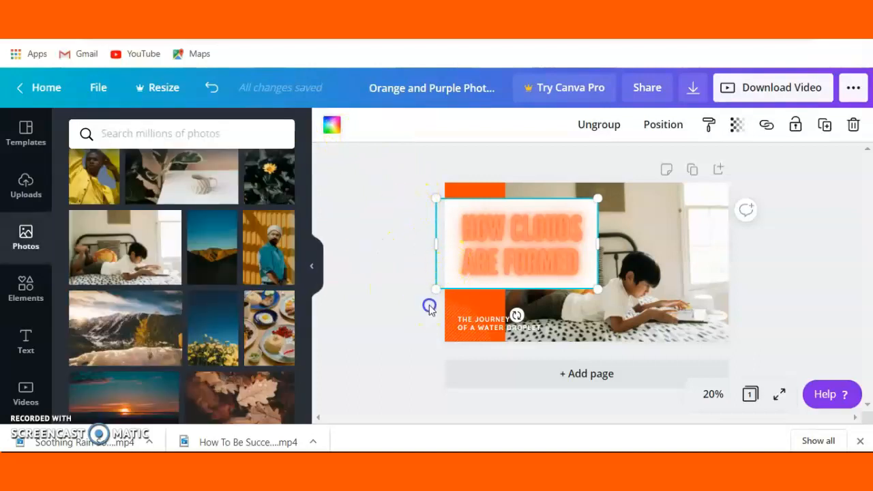
{"action": "left_click_drag", "start_coordinate": [440, 243], "coordinate": [444, 243]}
{"action": "left_click", "coordinate": [599, 198]}
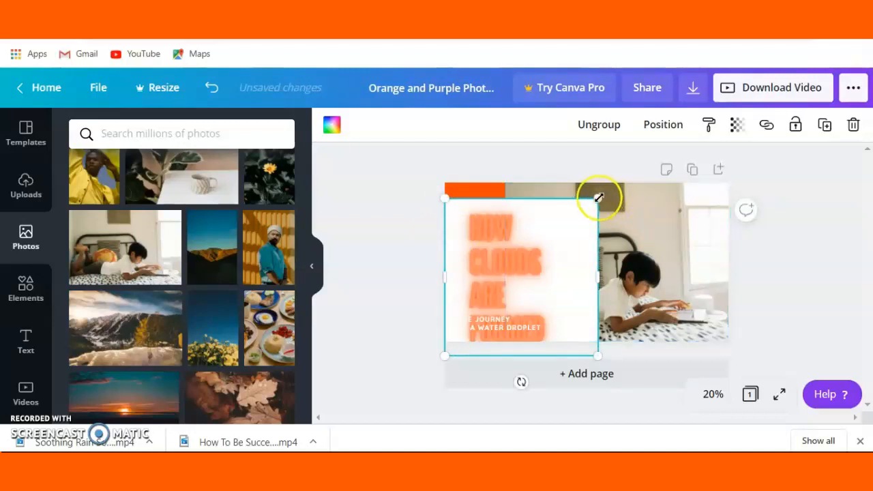
{"action": "left_click_drag", "start_coordinate": [597, 197], "coordinate": [591, 172]}
{"action": "left_click_drag", "start_coordinate": [611, 268], "coordinate": [557, 284]}
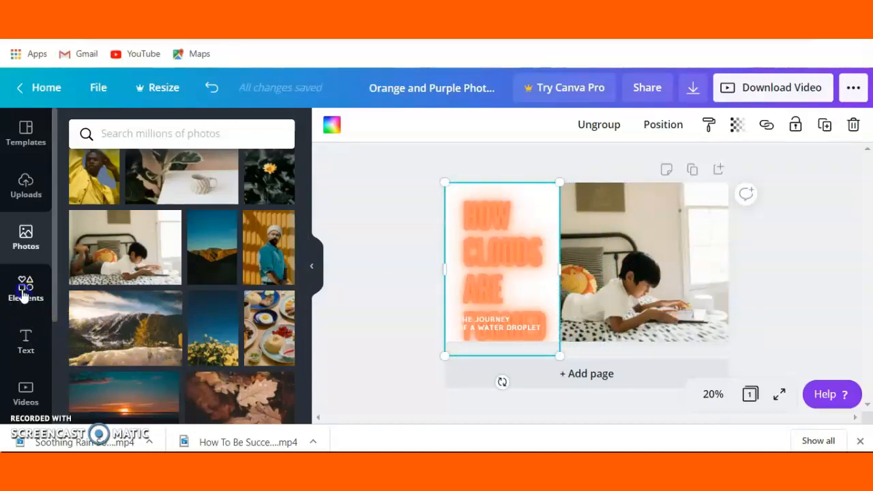
Try adding the featured hand-sign graphic on top of the bed photo, and undo the addition
{"action": "left_click", "coordinate": [23, 294]}
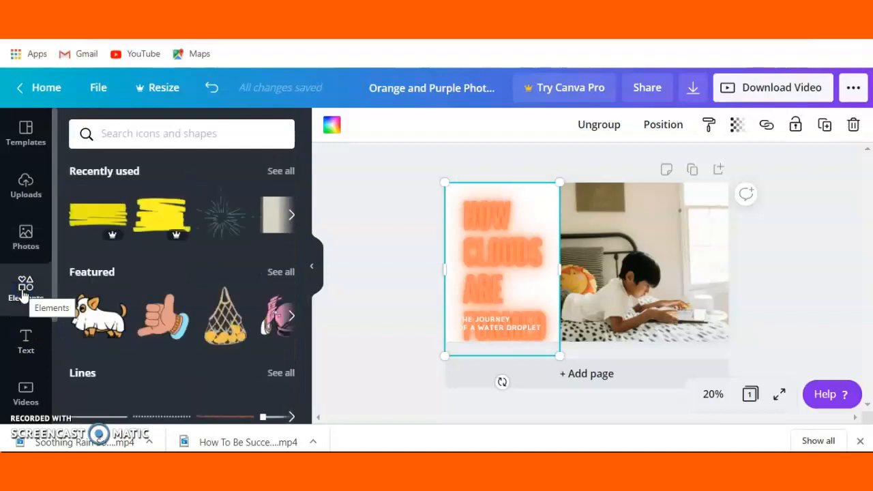
{"action": "left_click_drag", "start_coordinate": [161, 315], "coordinate": [576, 220]}
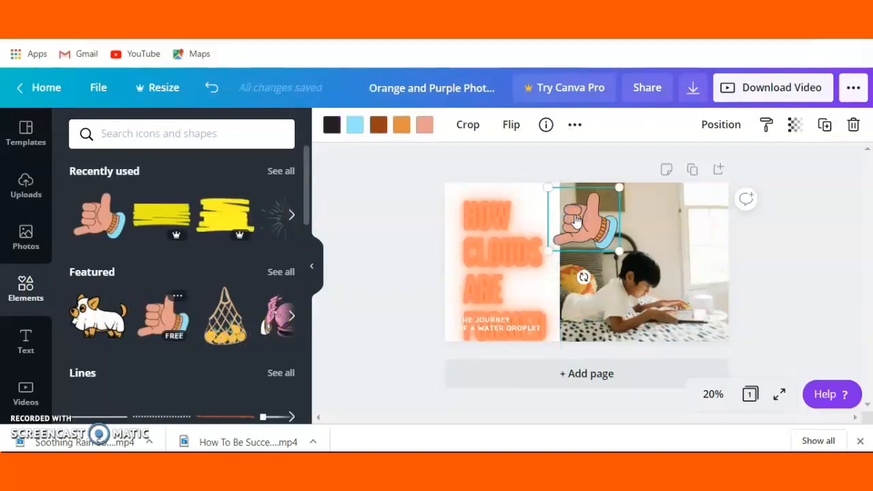
{"action": "left_click", "coordinate": [672, 205]}
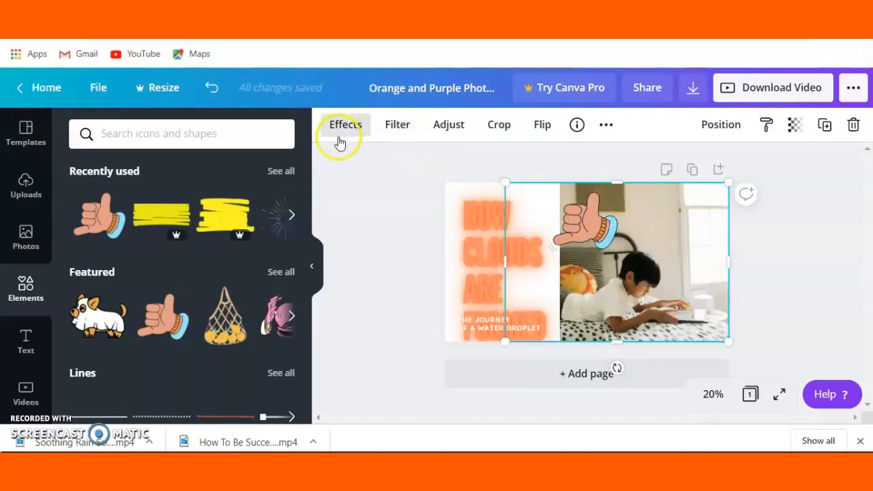
{"action": "left_click", "coordinate": [212, 87]}
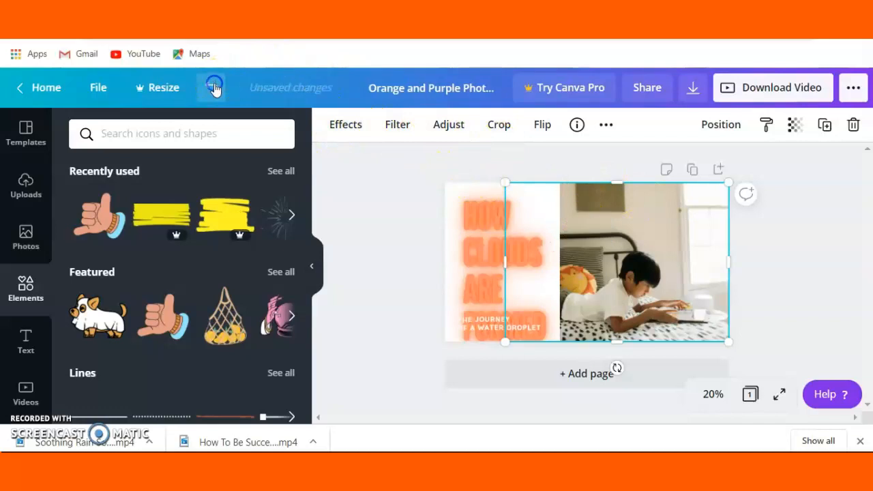
{"action": "left_click", "coordinate": [212, 88]}
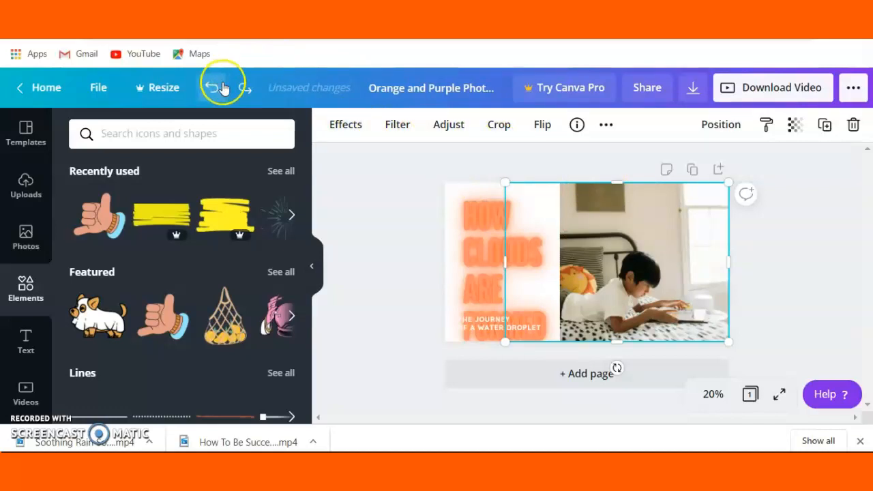
{"action": "left_click", "coordinate": [408, 356]}
{"action": "left_click", "coordinate": [503, 308]}
{"action": "left_click", "coordinate": [505, 310]}
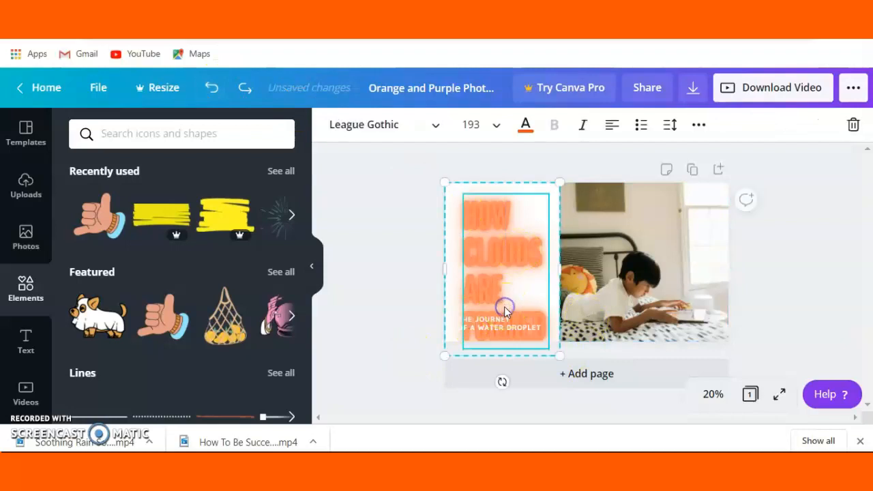
{"action": "left_click", "coordinate": [474, 308]}
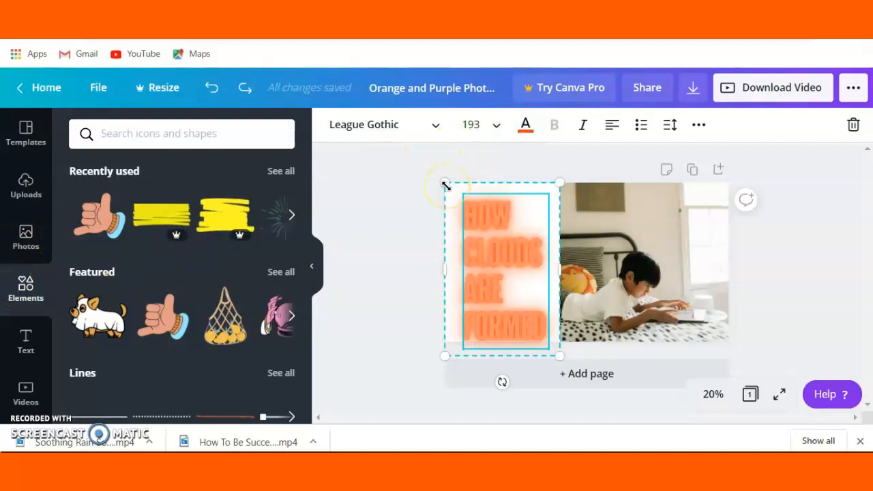
{"action": "left_click", "coordinate": [815, 246]}
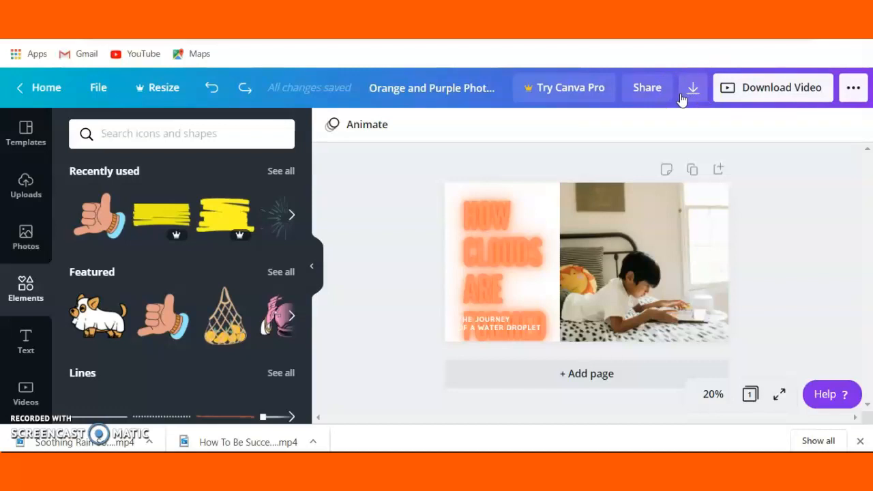
{"action": "left_click", "coordinate": [363, 128]}
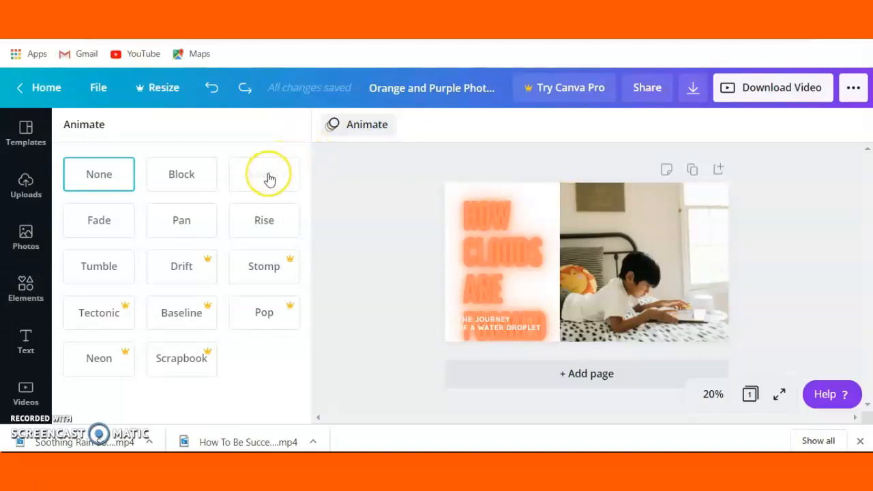
{"action": "left_click", "coordinate": [477, 269]}
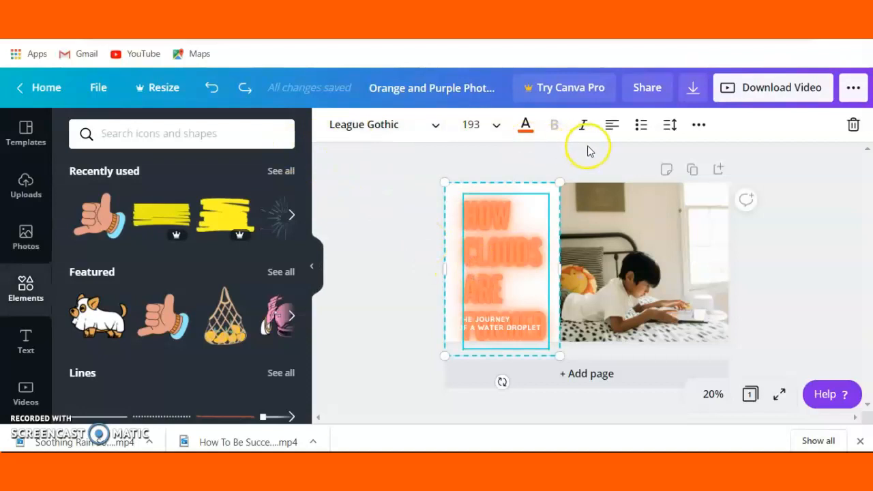
{"action": "left_click", "coordinate": [696, 126]}
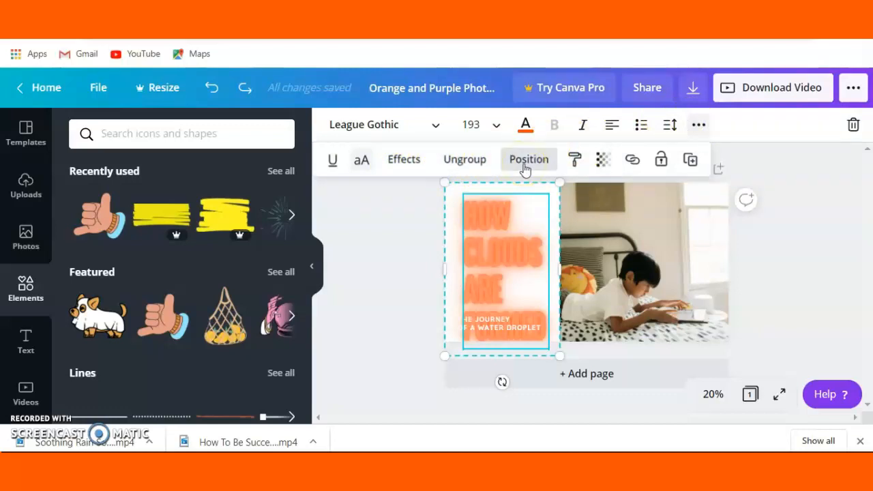
{"action": "left_click", "coordinate": [363, 266]}
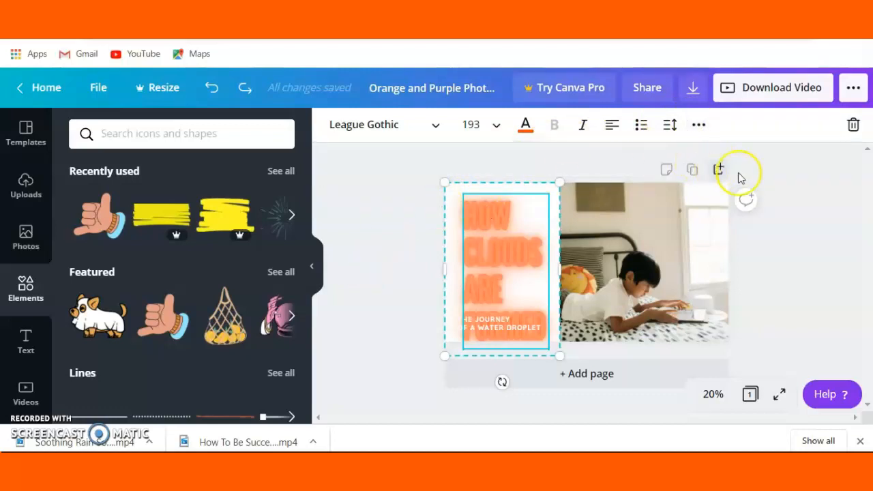
{"action": "left_click", "coordinate": [802, 167]}
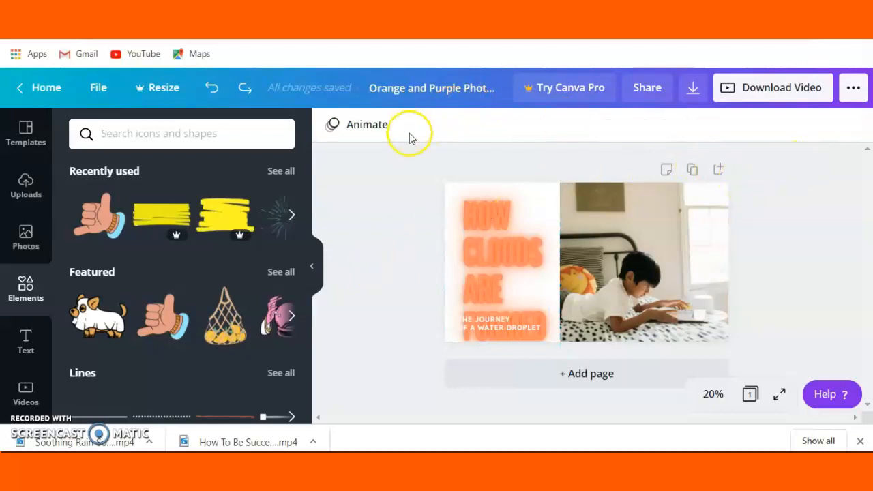
Try the Breathe, Block, Fade, Pan and Rise animations on the page one after another, ending with Tumble applied
{"action": "left_click", "coordinate": [369, 125]}
{"action": "left_click", "coordinate": [264, 178]}
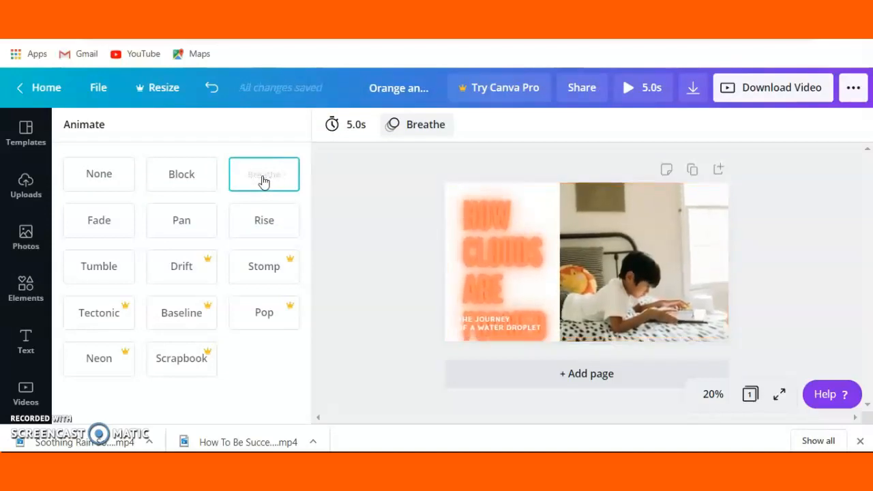
{"action": "left_click", "coordinate": [189, 174]}
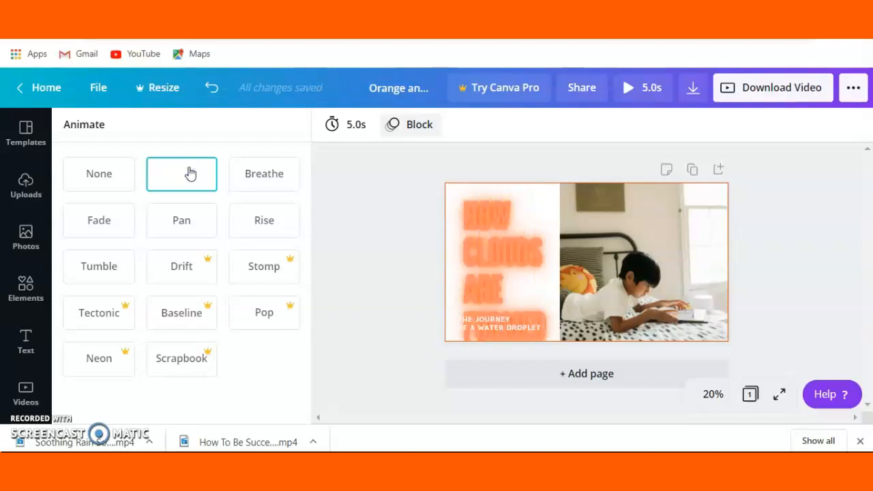
{"action": "left_click", "coordinate": [100, 219]}
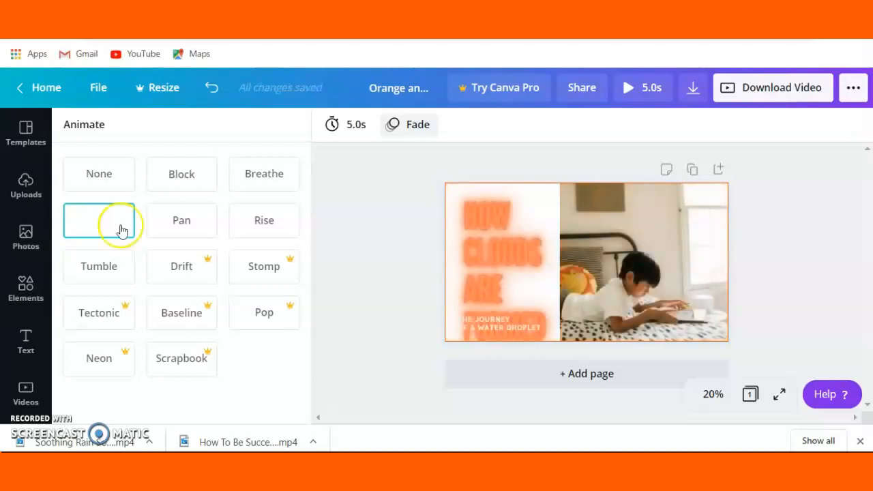
{"action": "left_click", "coordinate": [184, 217]}
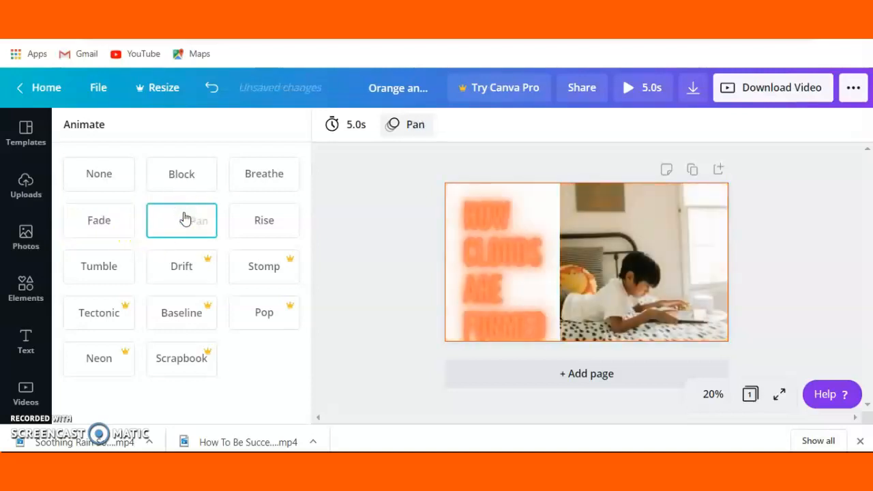
{"action": "left_click", "coordinate": [260, 220]}
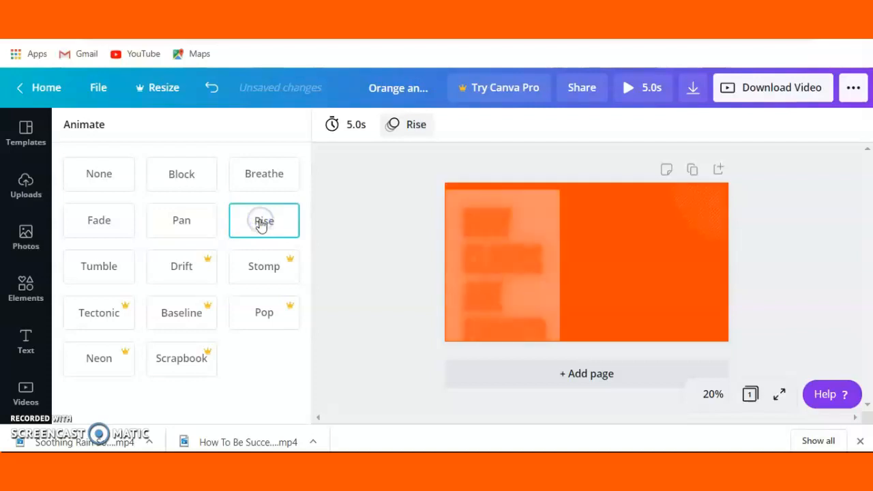
{"action": "left_click", "coordinate": [107, 267]}
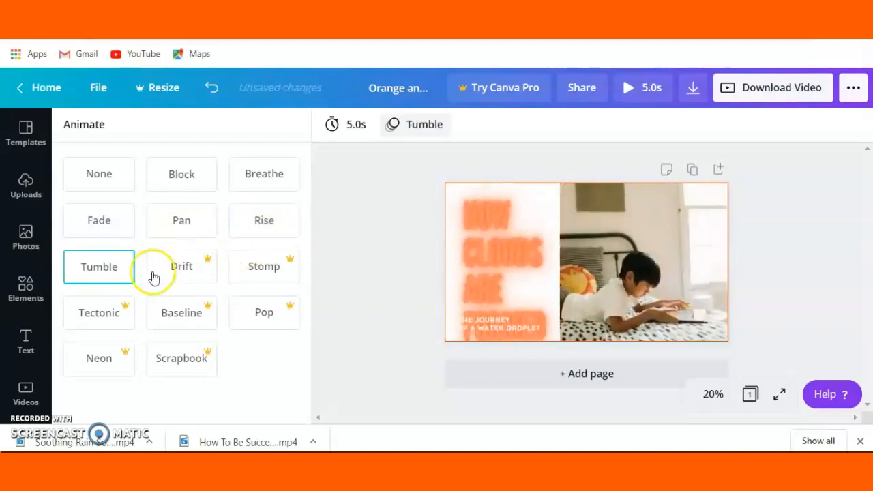